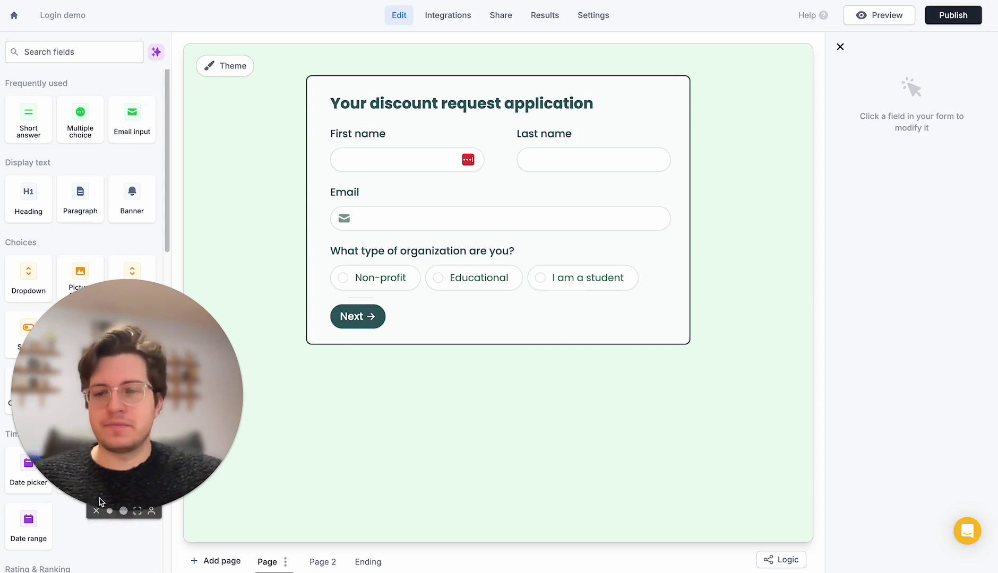
Delete the Email question from the discount form
click(105, 513)
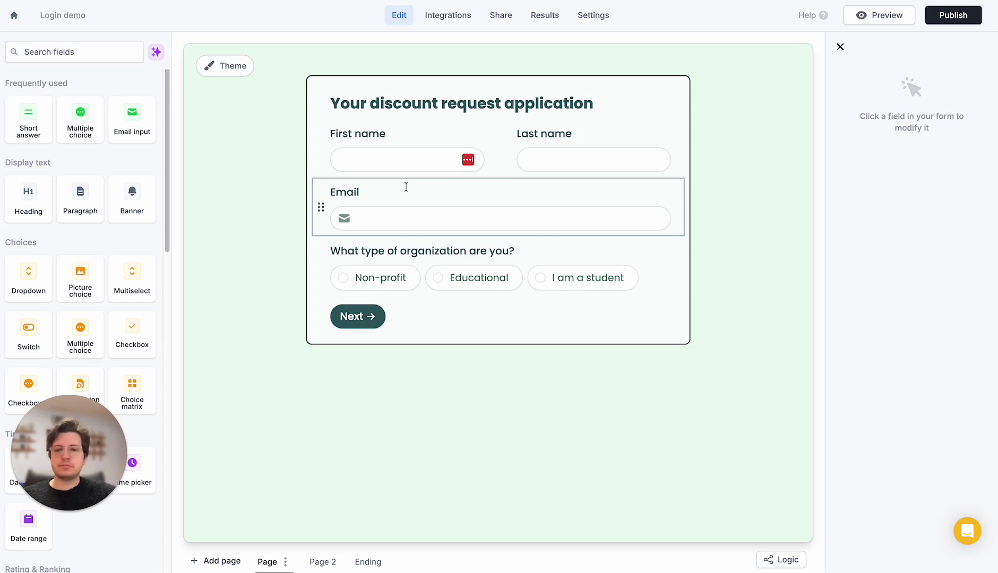
click(605, 192)
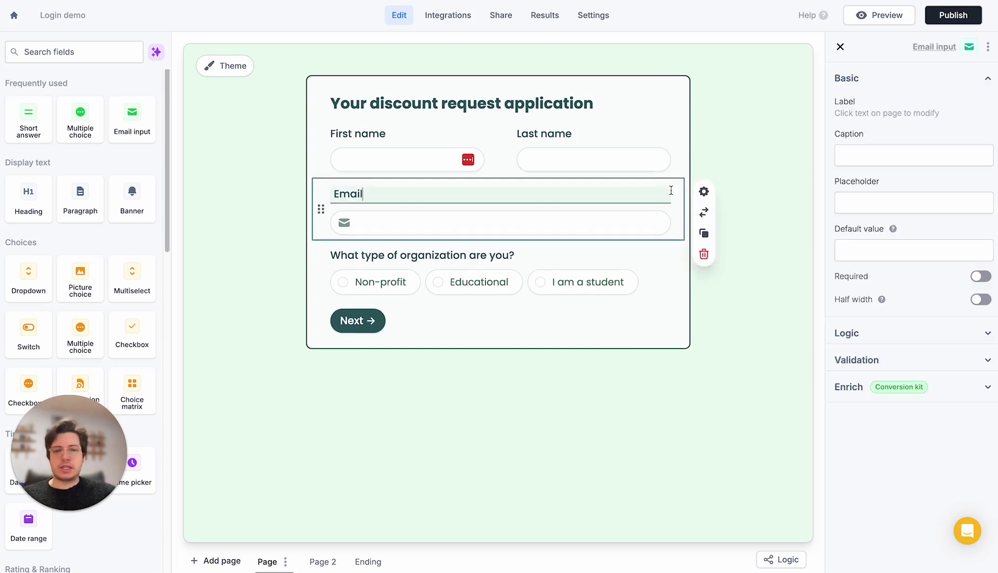
click(704, 256)
click(723, 311)
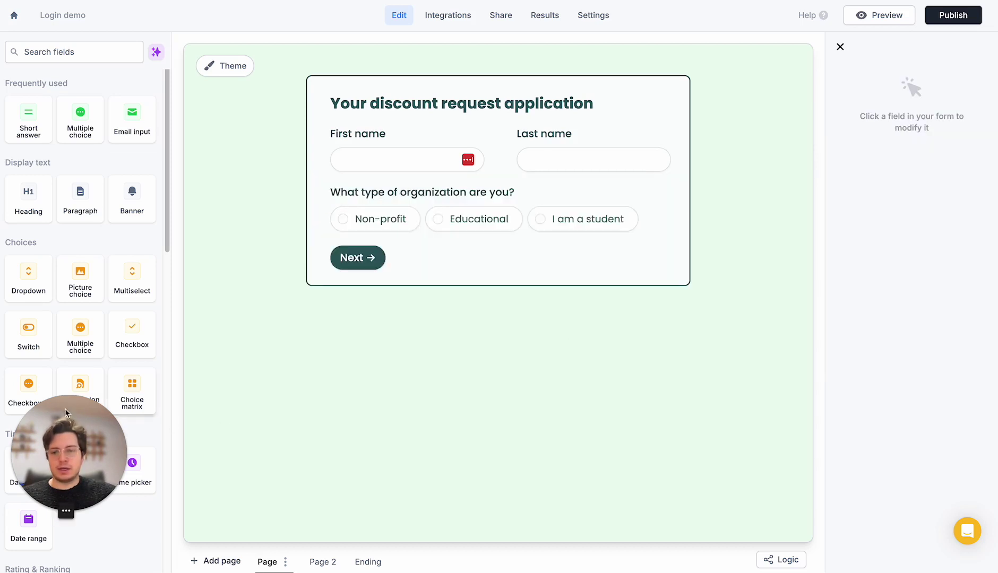
Add an email Login page ahead of the form pages, skipping the page name
click(222, 561)
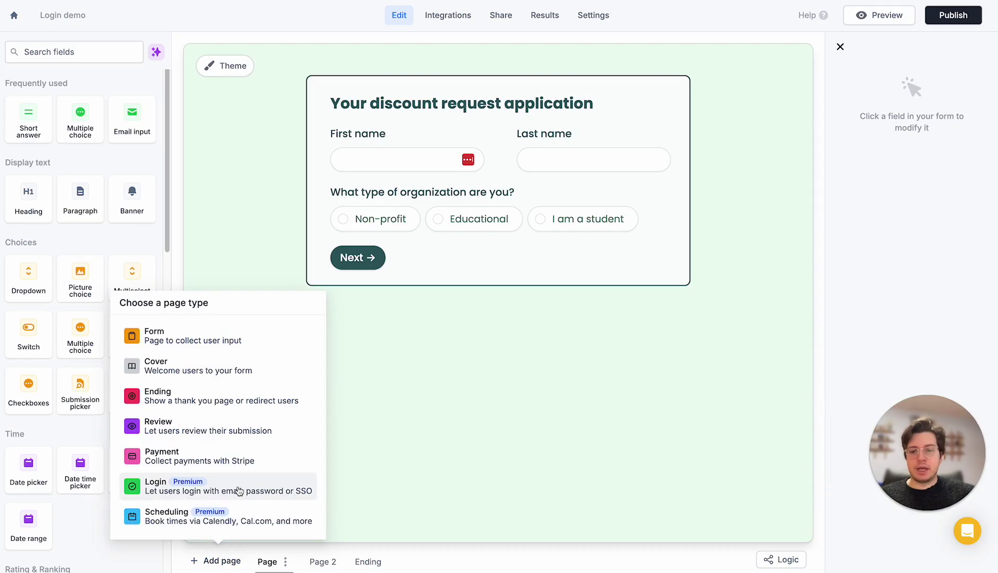
click(247, 488)
click(652, 80)
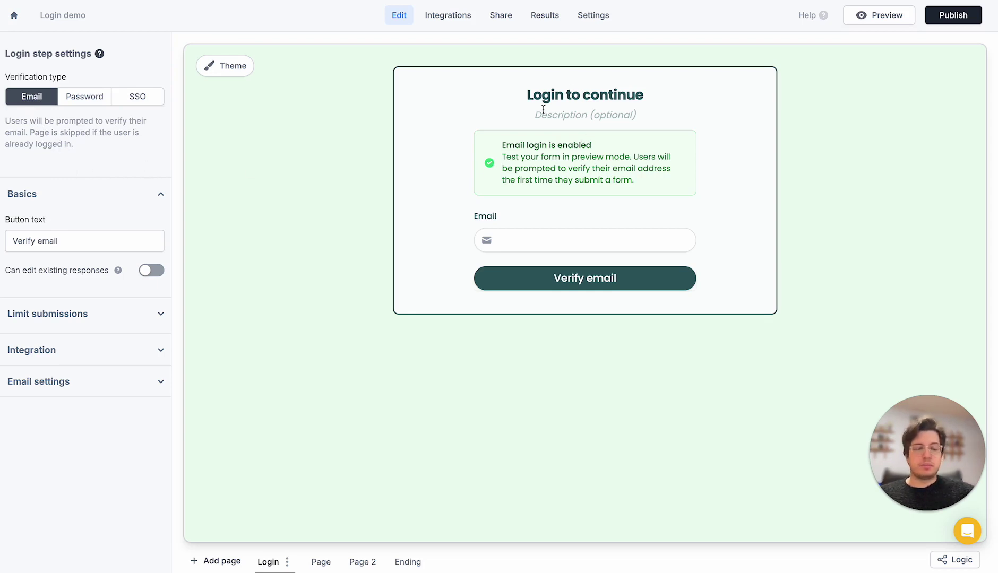
Title the login page 'Fillout Discount Request App' with description 'Enter your email below'
click(584, 91)
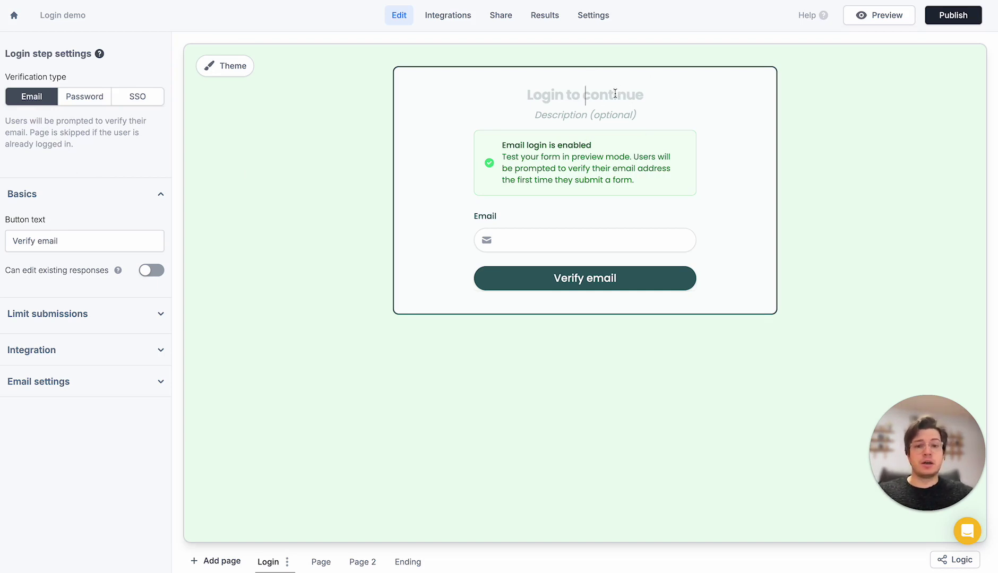
text(Fi)
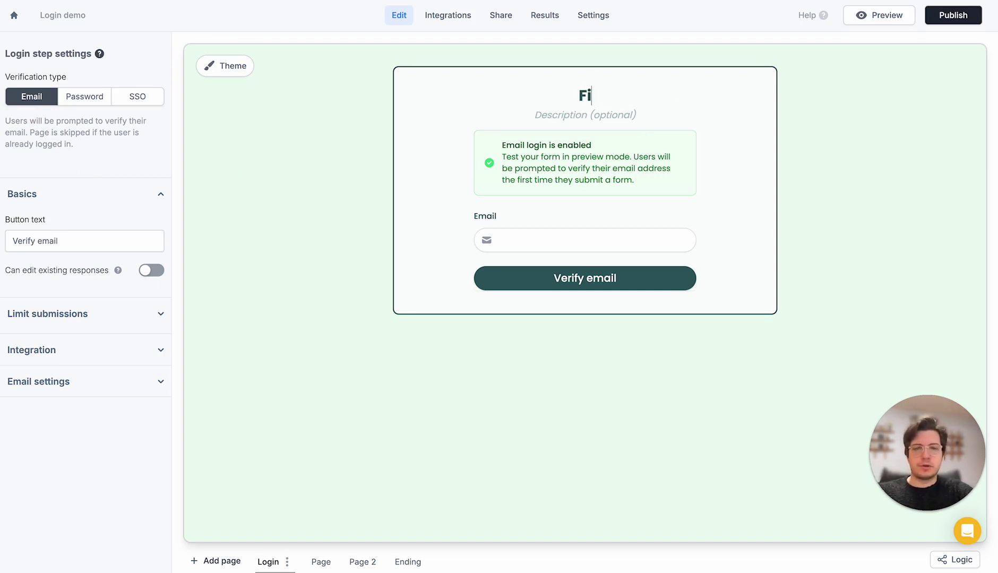
text(llout Discount Request App)
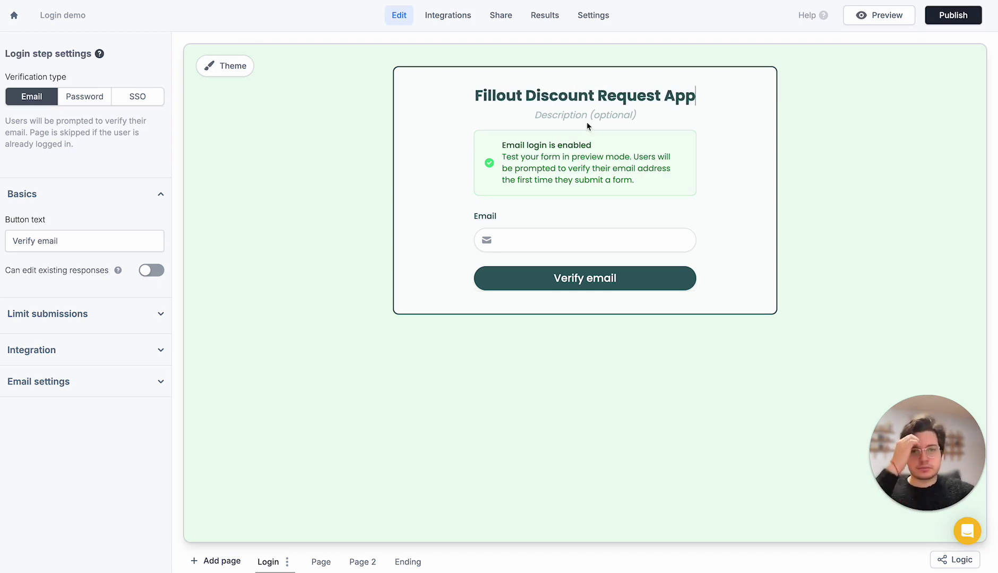
click(586, 115)
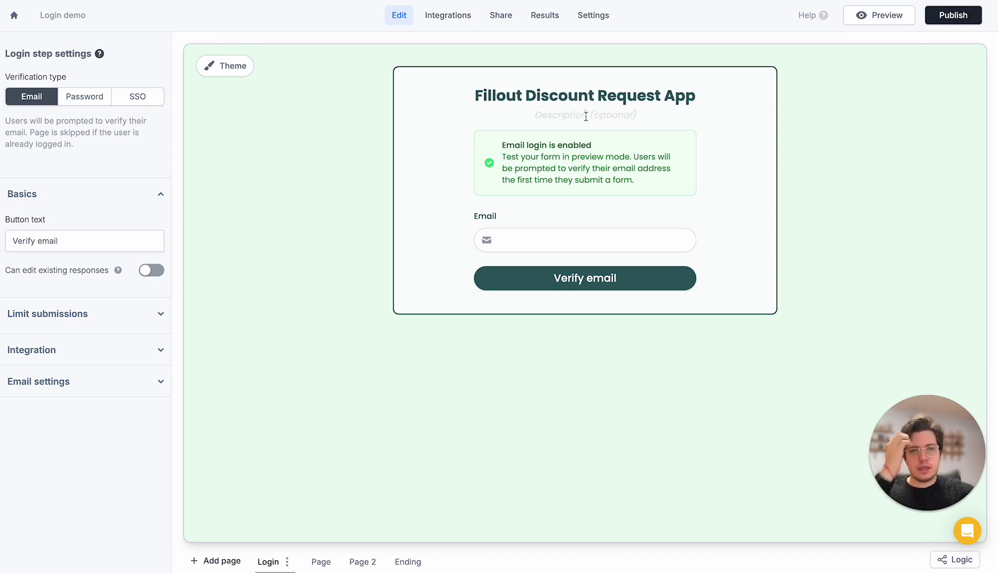
text(Enter your em)
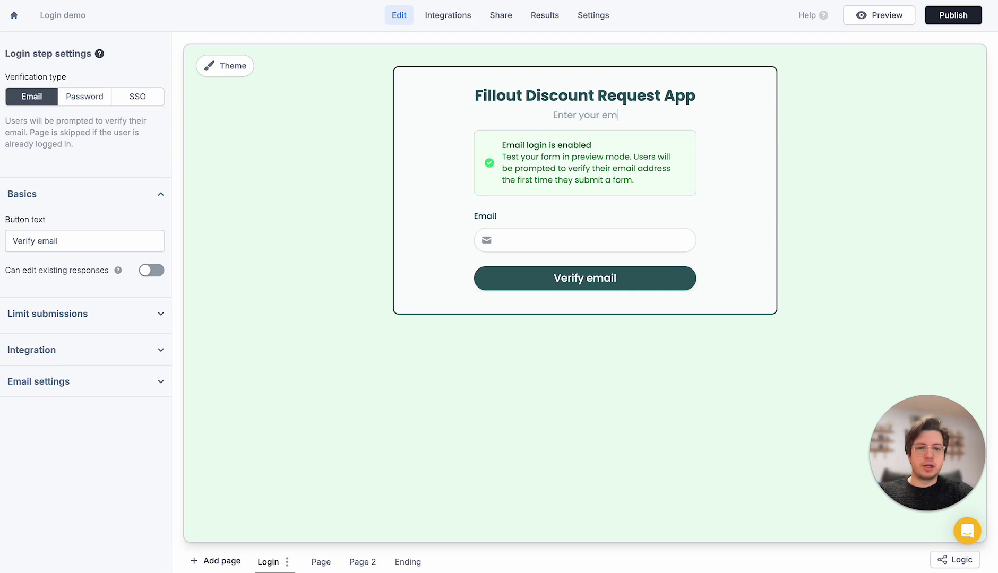
text(ail below)
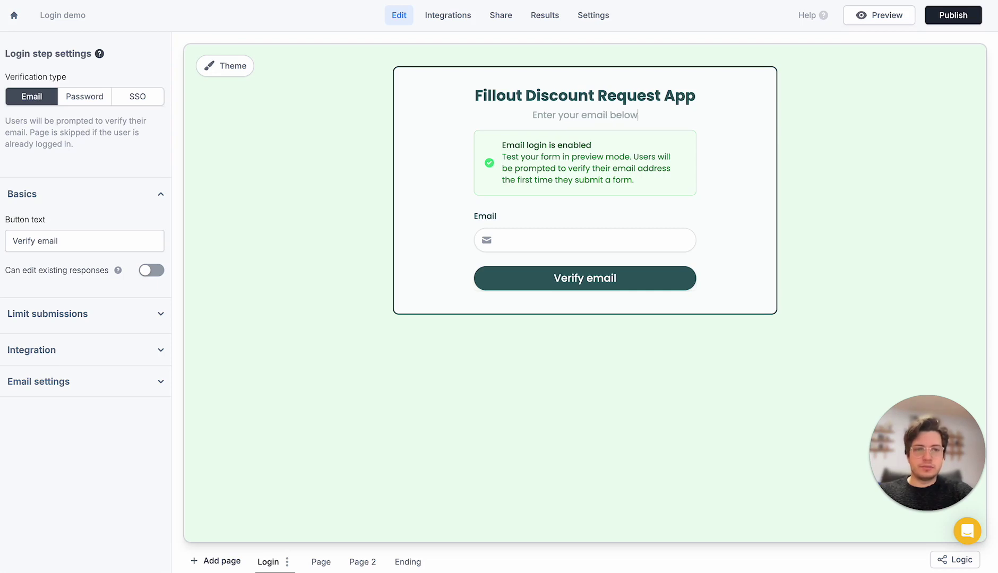
Publish the form and open its live link from the share panel
click(951, 16)
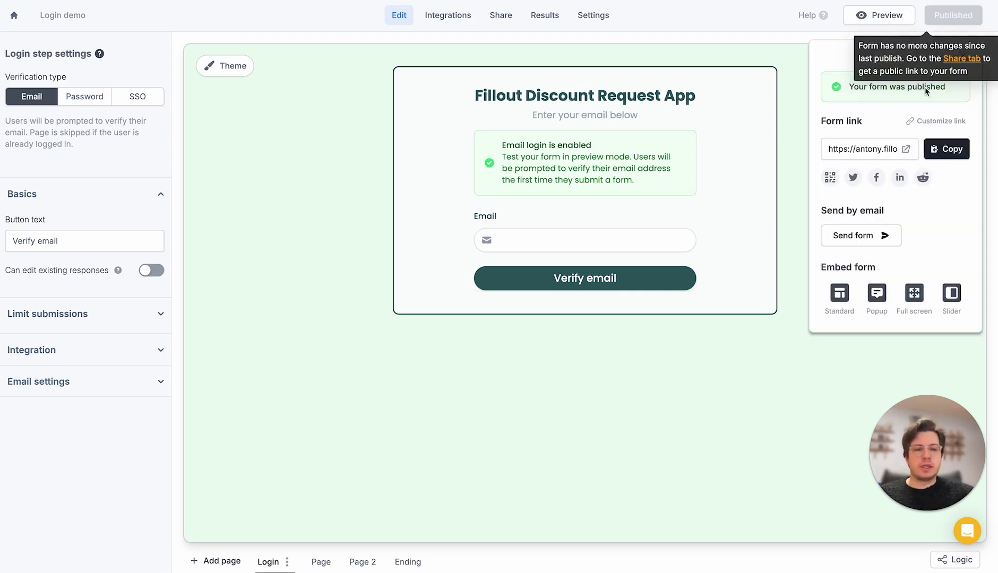
click(905, 149)
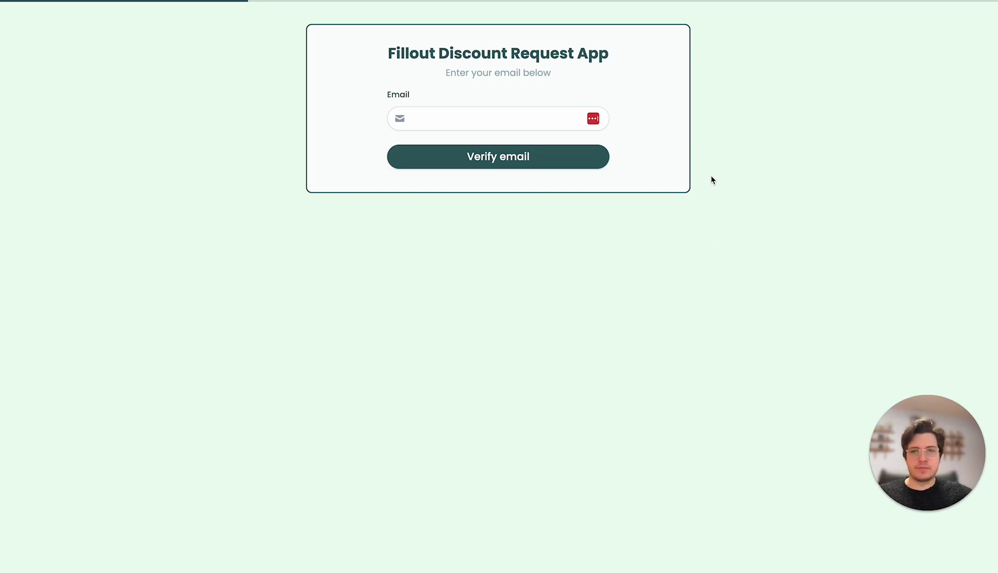
Enter a login email address on the live form and request the verification PIN
click(541, 123)
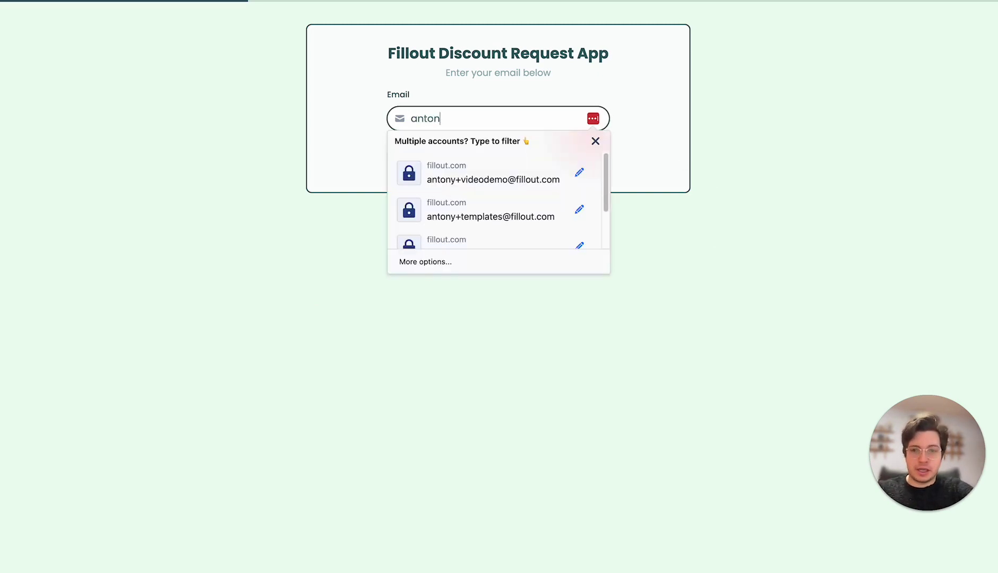
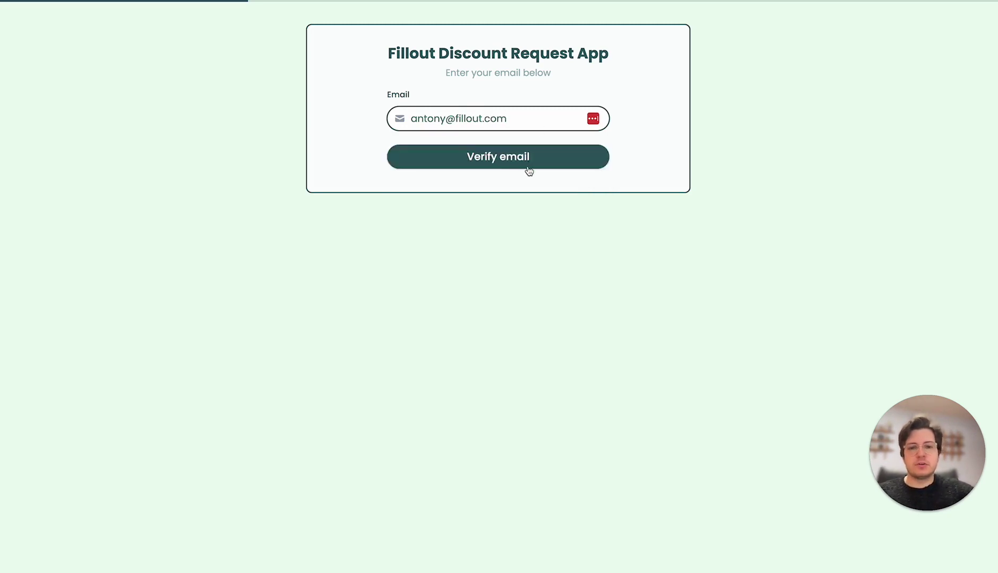
click(526, 164)
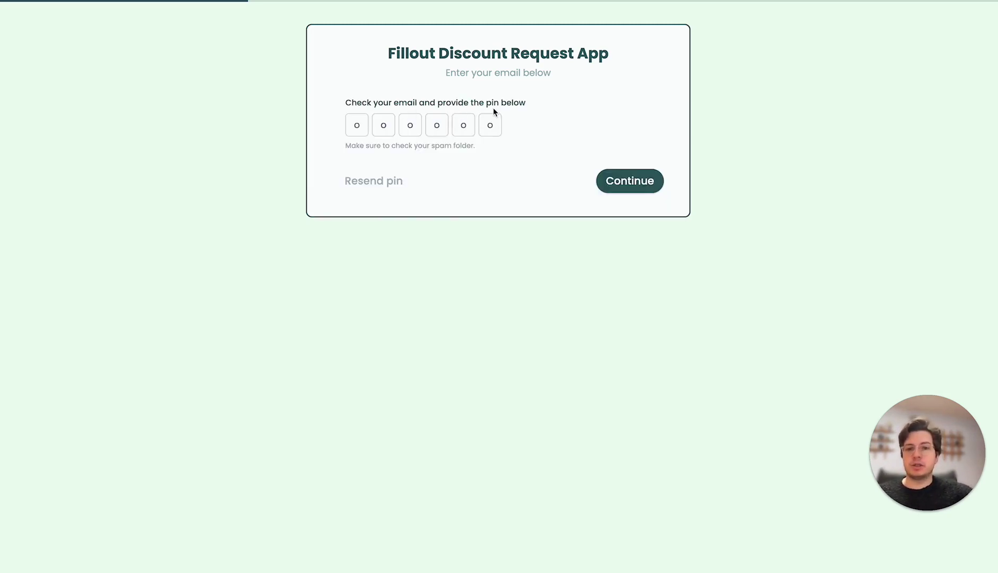
Copy the newest security code from Gmail and paste it as the form's PIN to log in
click(862, 1)
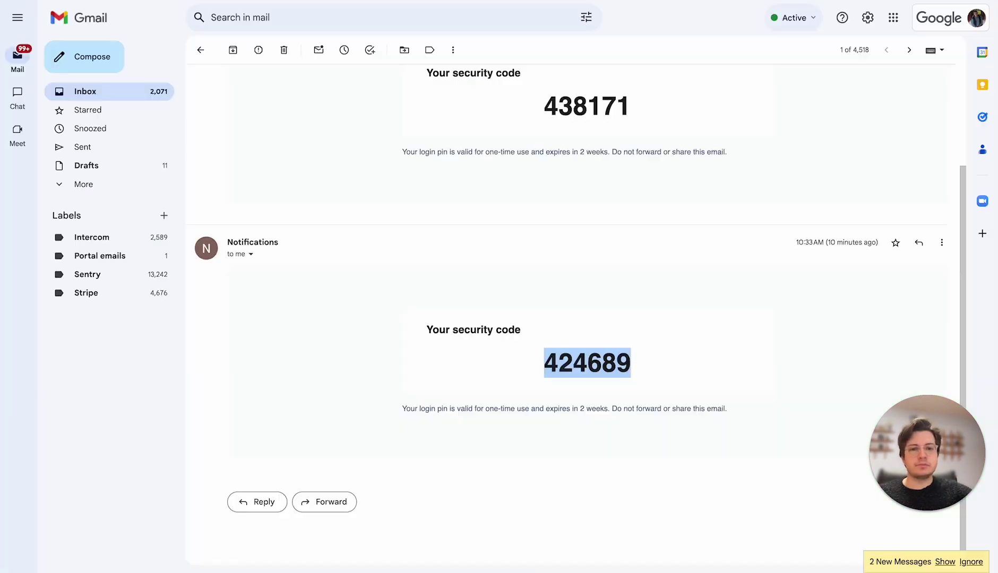
click(945, 562)
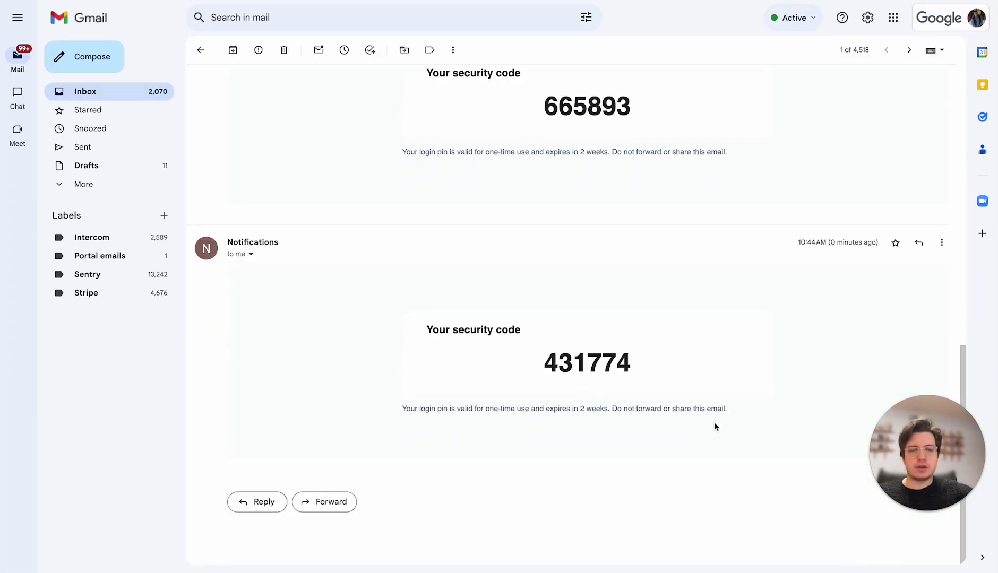
double_click(598, 362)
key(ctrl+c)
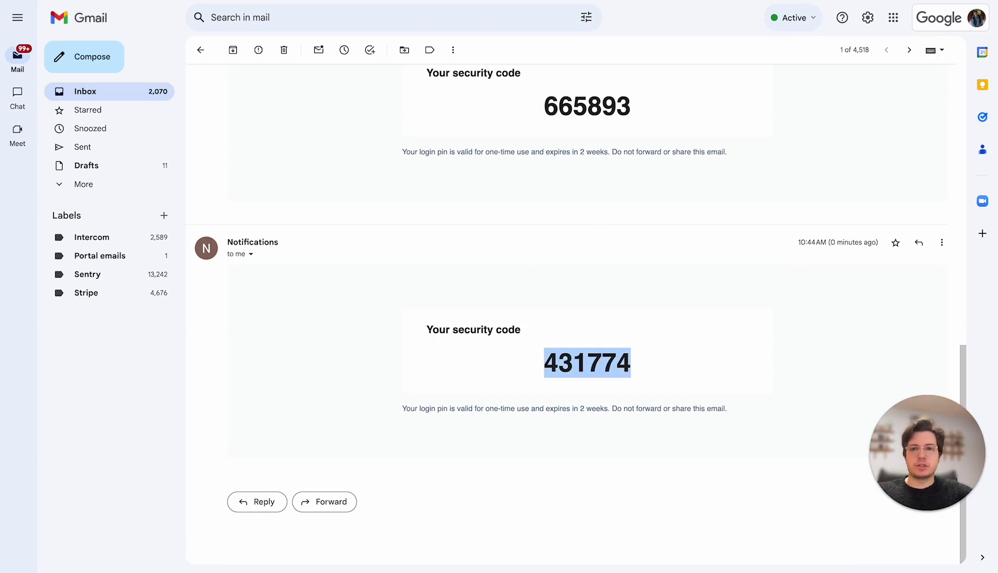
click(348, 4)
click(353, 119)
key(ctrl+v)
click(631, 179)
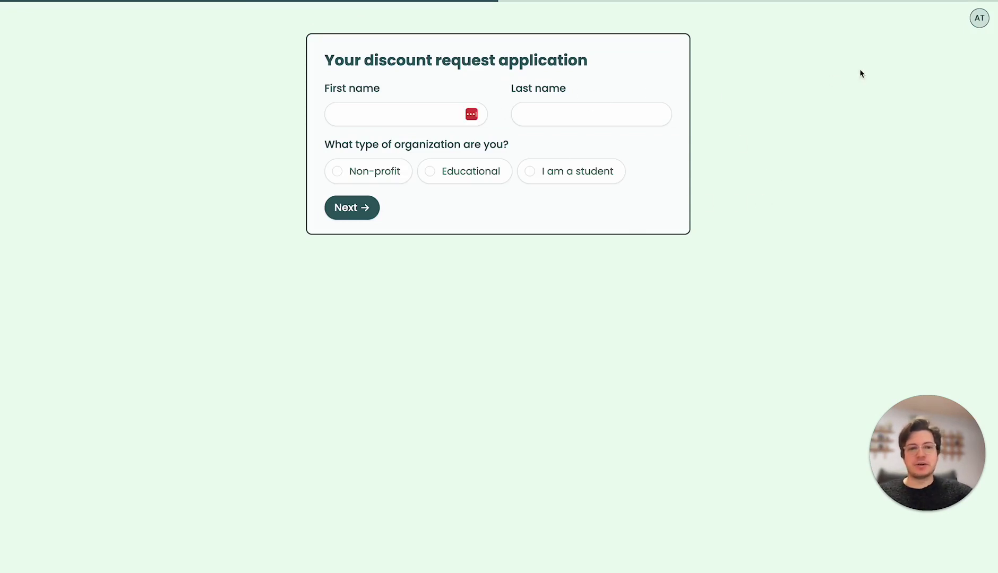
Fill in the applicant's first name and choose Non-profit as the organization type
click(975, 20)
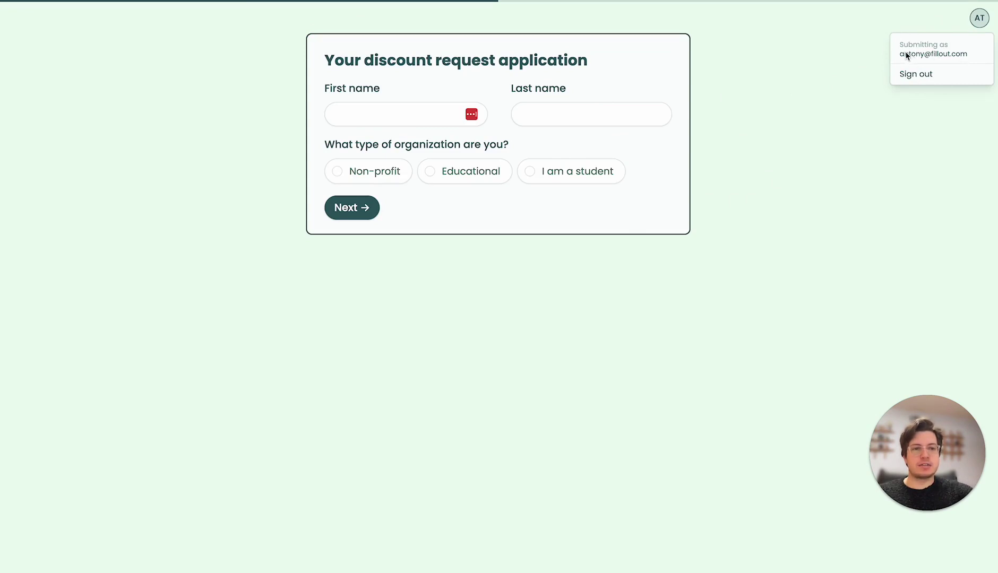
click(421, 114)
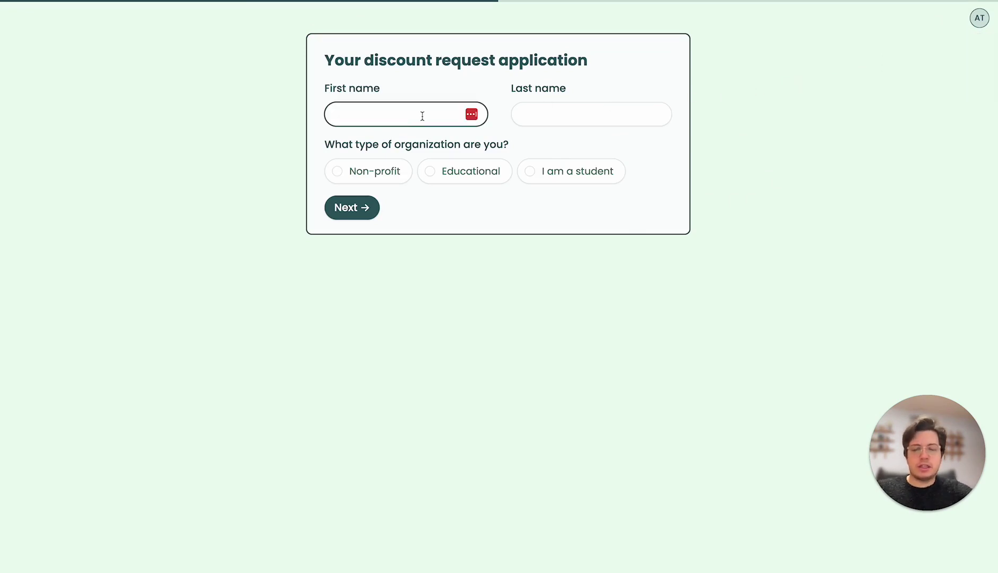
text(Antony)
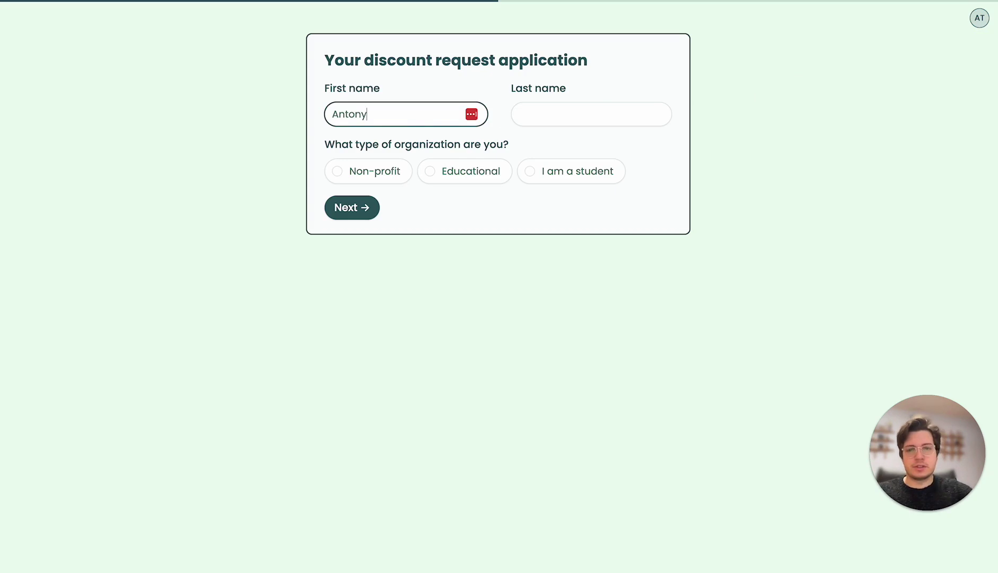
click(369, 175)
click(356, 206)
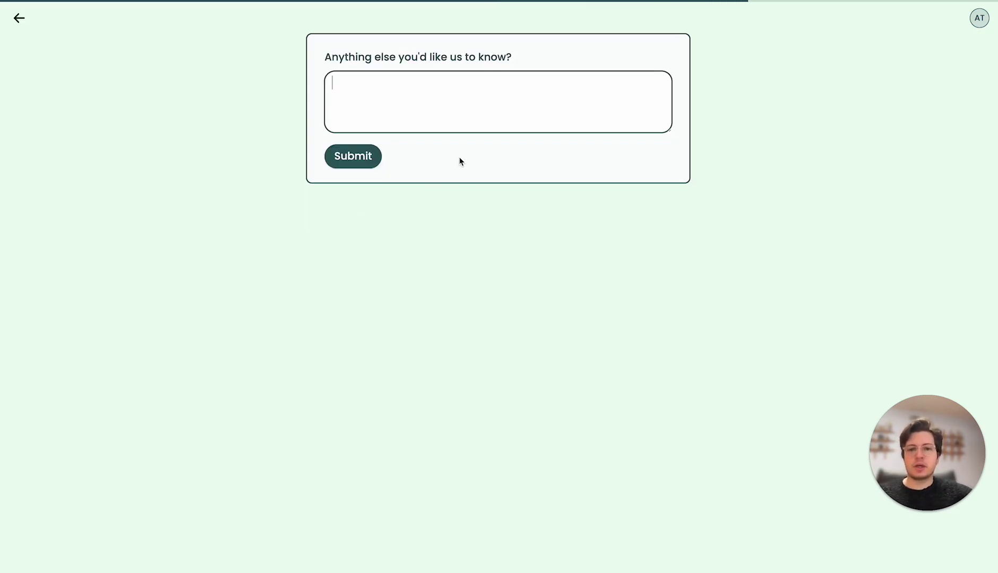
Submit the application with the note 'sample information', then view it under Results
text(srt)
key(BackSpace)
key(BackSpace)
text(ample information)
key(Return)
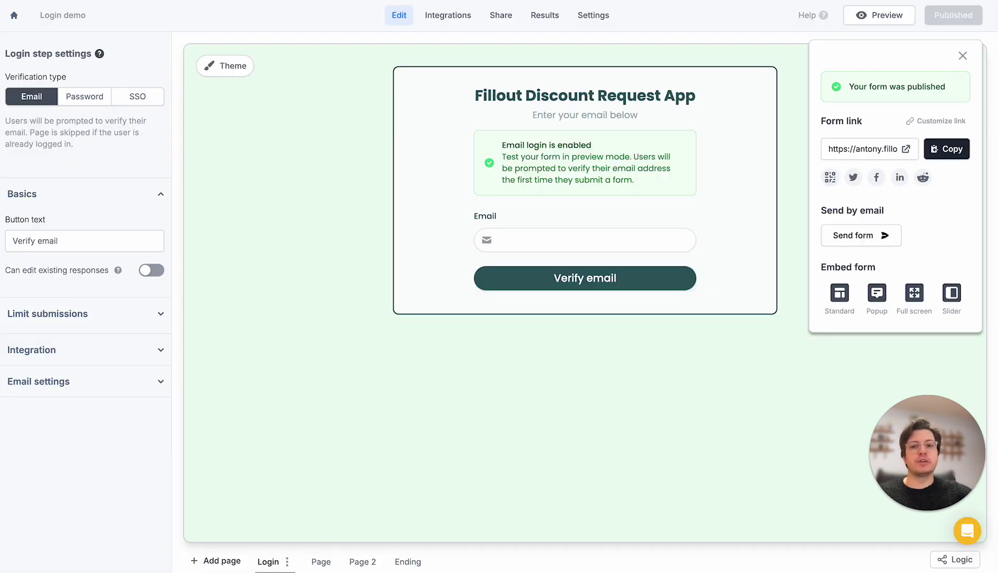
click(349, 74)
click(545, 16)
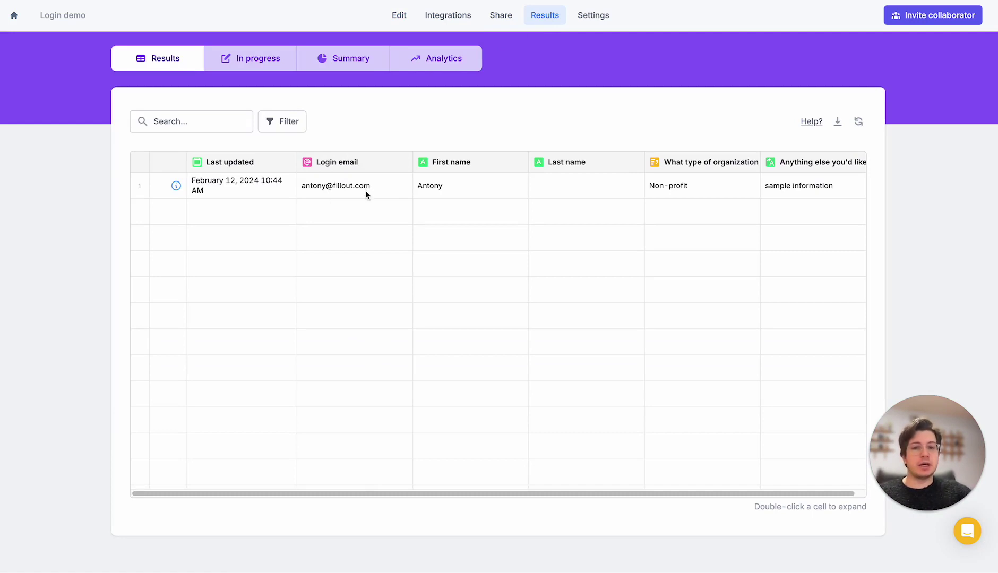
Turn on 'Can edit existing responses' in the Login step's Basics settings
click(397, 16)
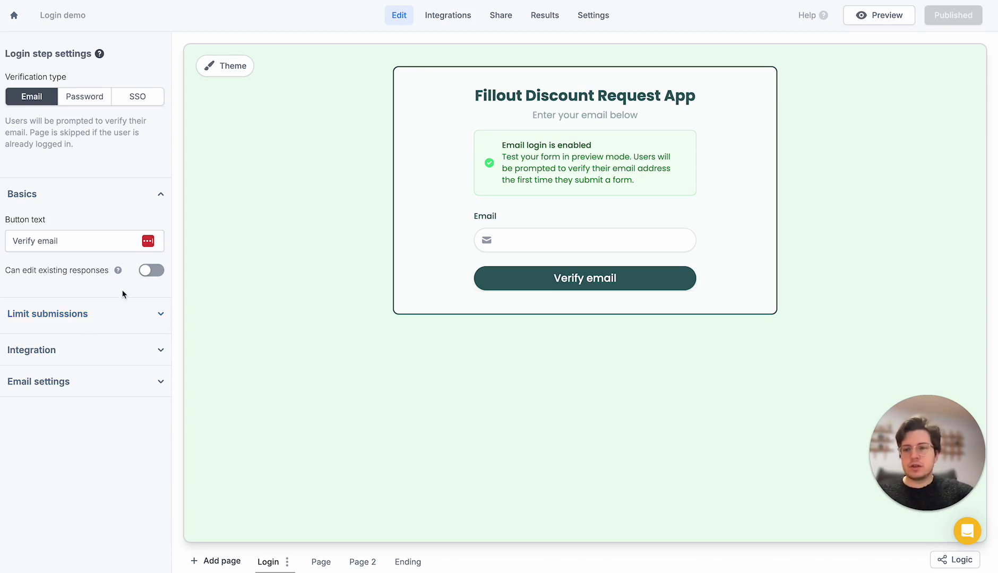
click(153, 272)
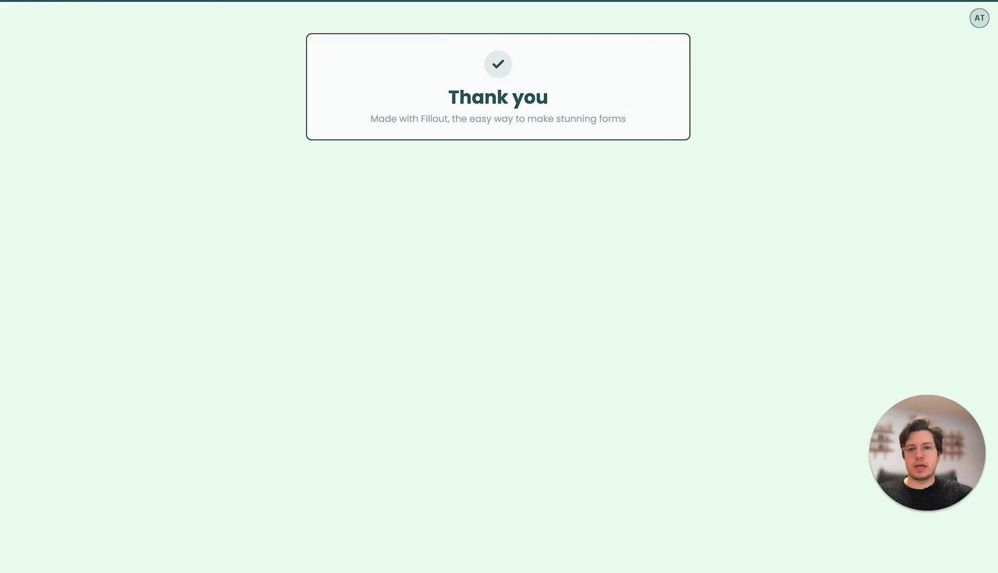
Reload the live form and reopen the earlier completed submission from Past submissions for editing
key(ctrl+r)
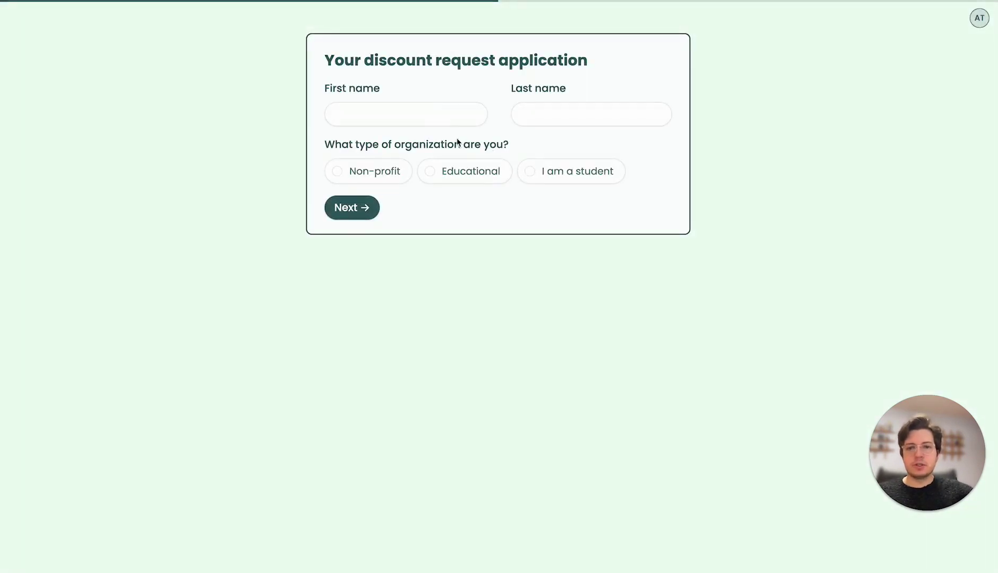
click(979, 24)
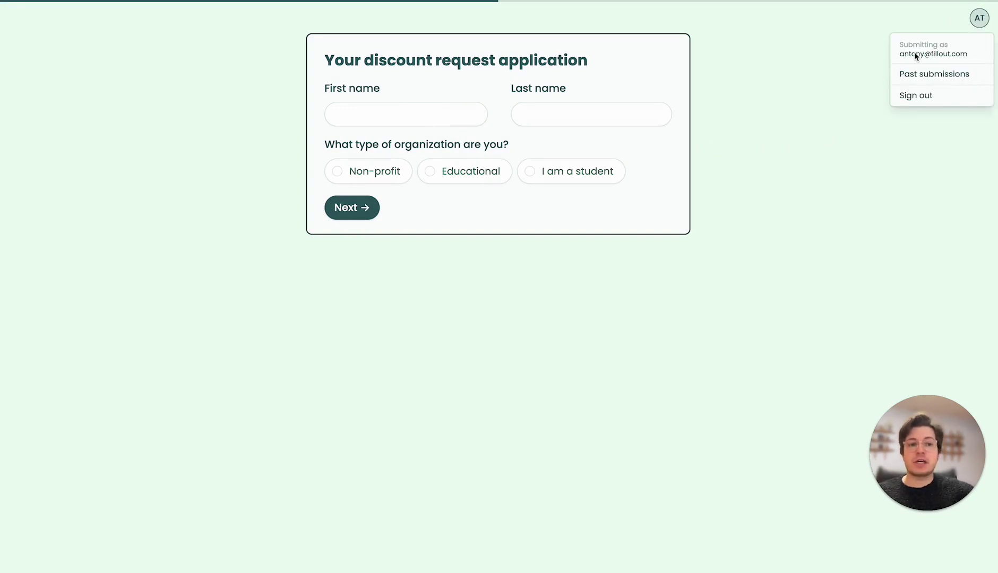
click(935, 74)
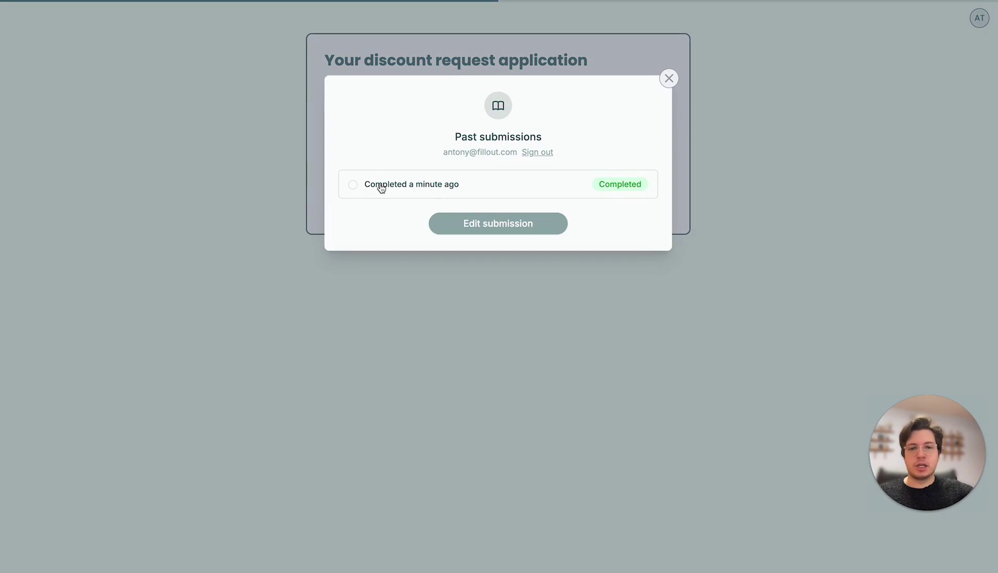
click(409, 192)
click(477, 227)
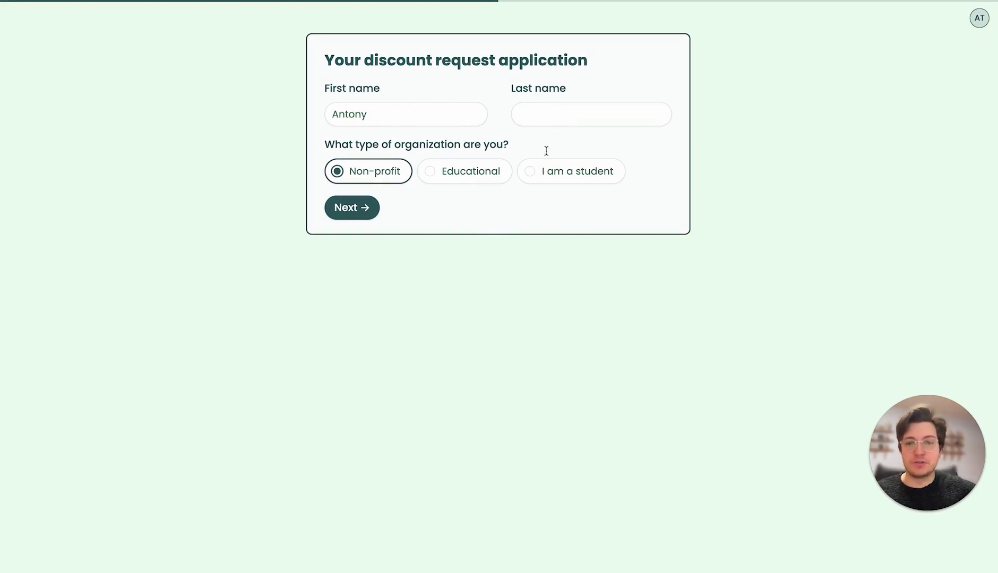
Enter 'Last name' in the Last name field, resubmit, and return to the editor
click(560, 113)
text(Last name)
click(355, 211)
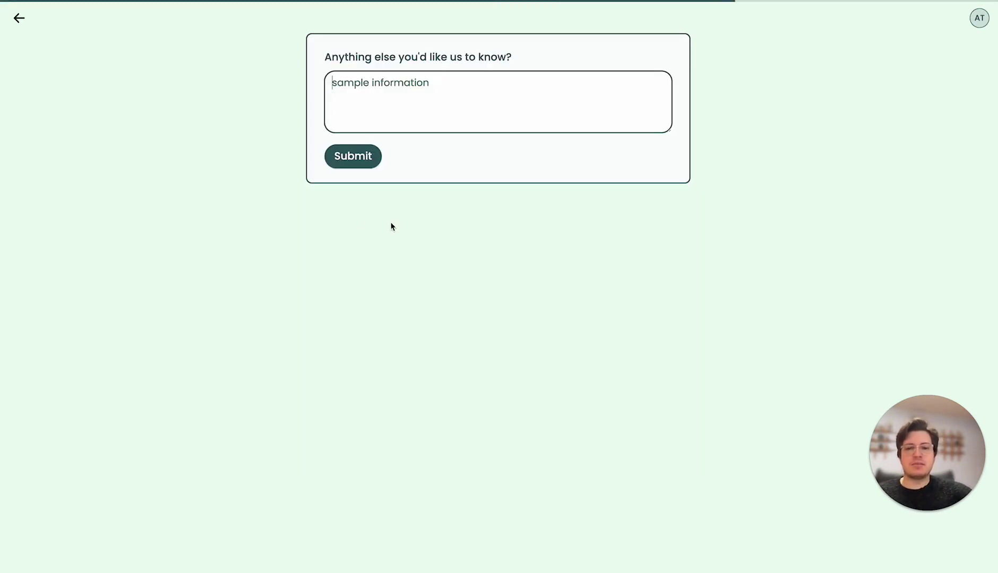
click(367, 162)
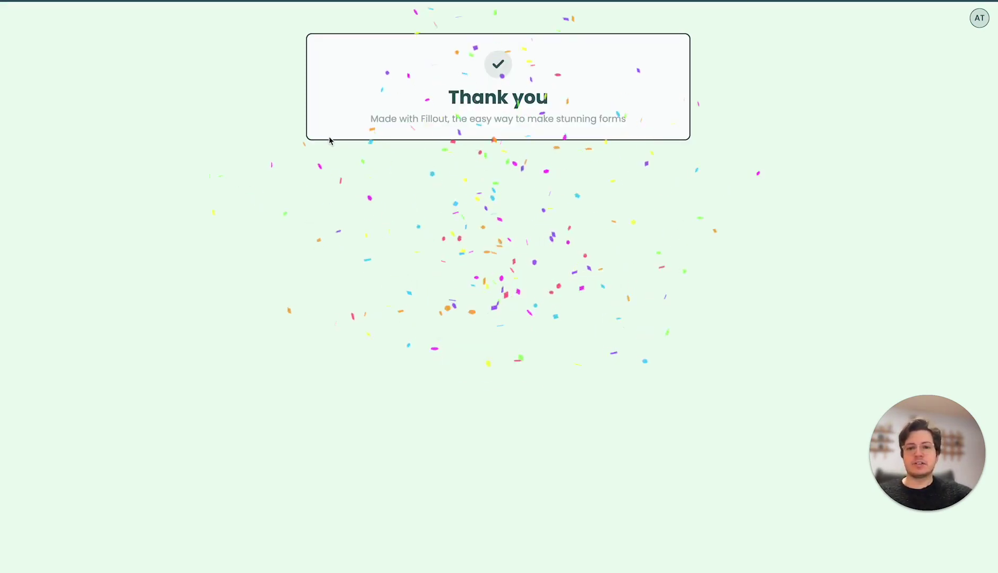
key(ctrl+w)
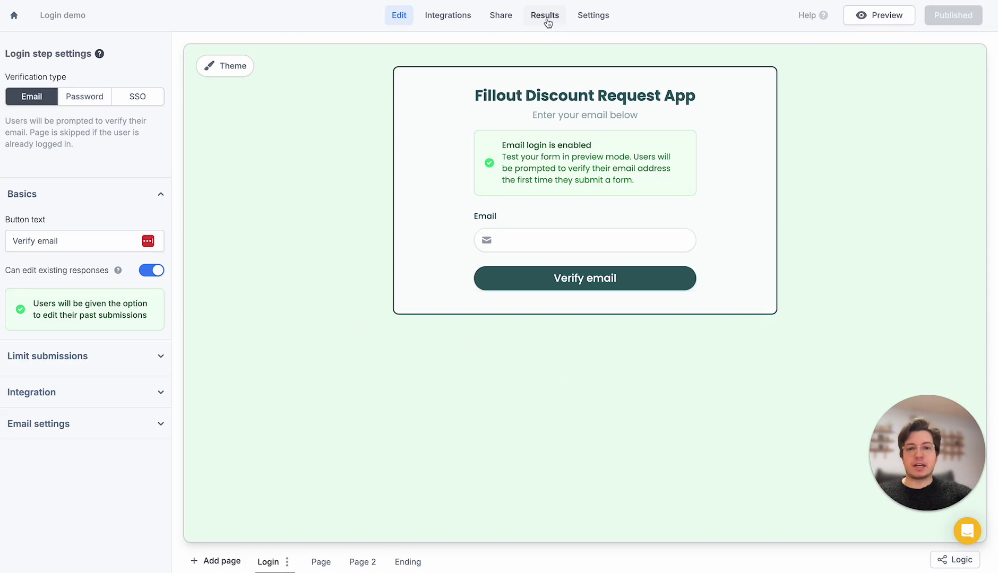
Check the updated row in Results, then enable 'Limit to 1 submission' on the login step
click(546, 15)
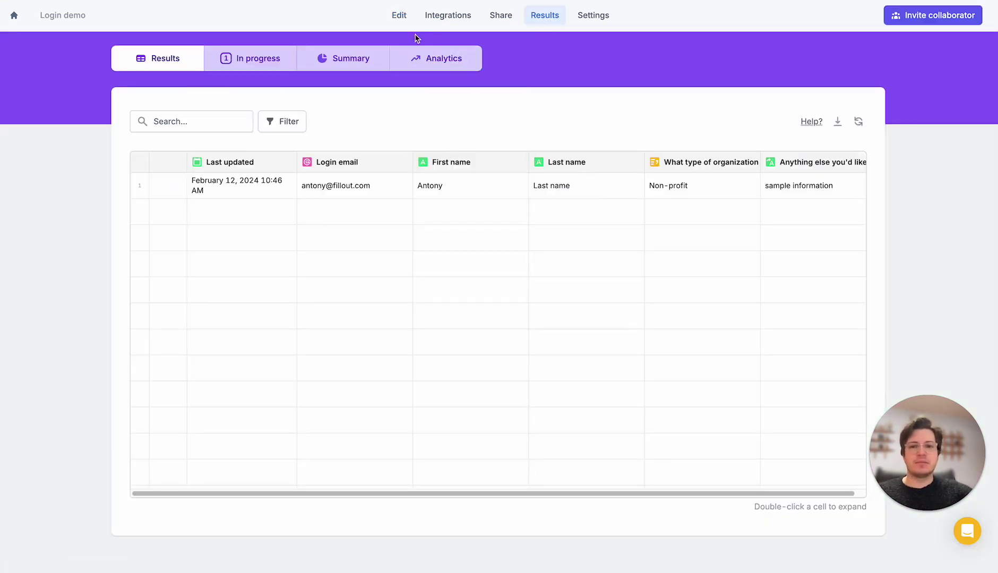
click(404, 20)
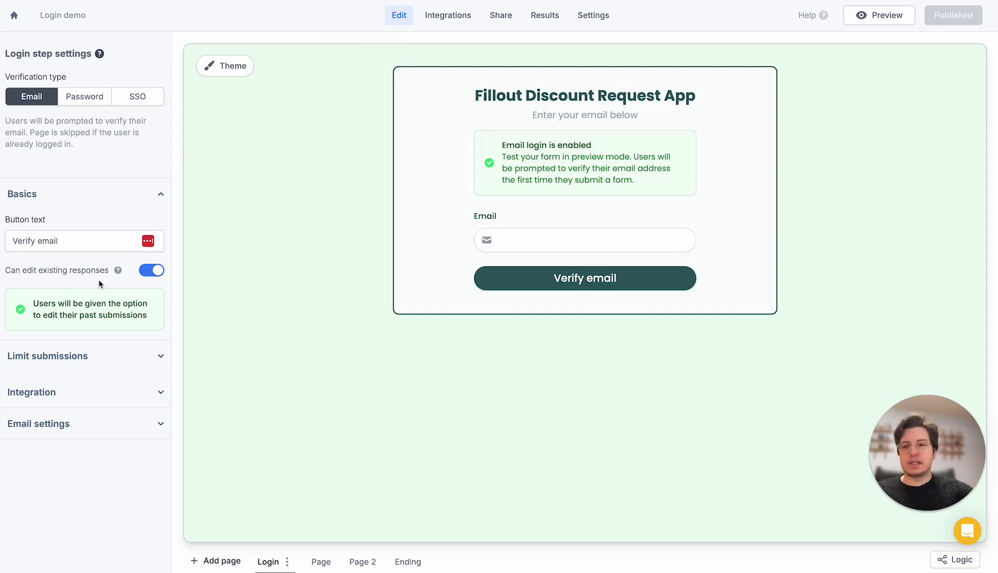
click(93, 356)
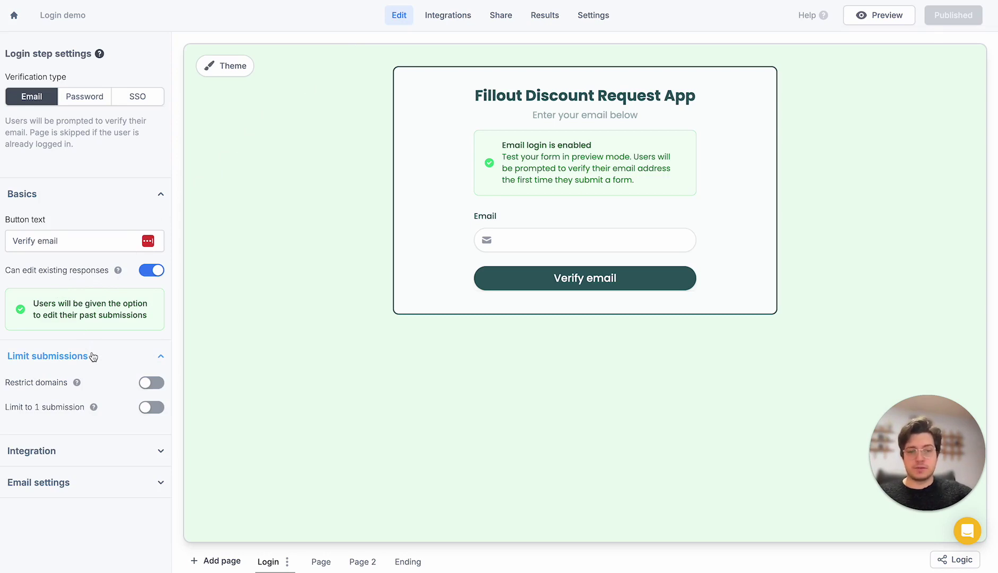
click(152, 408)
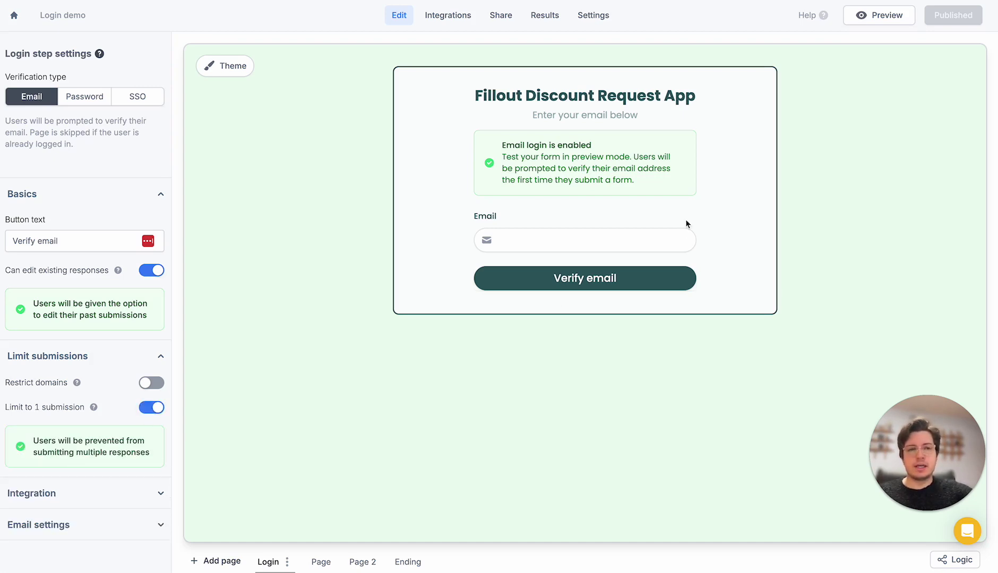
Republish and confirm the live form says 'You have already submitted this form', then return to the editor
click(952, 15)
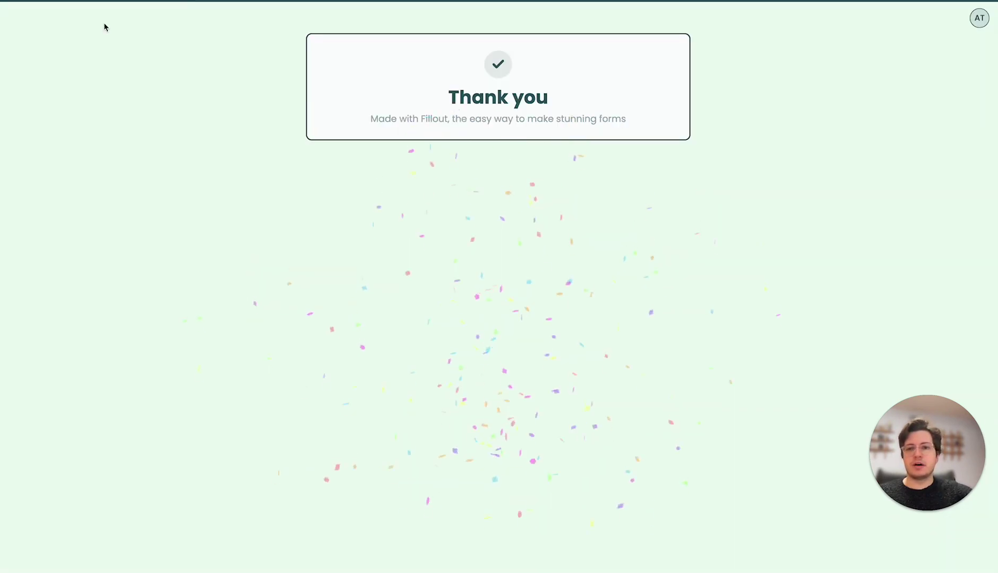
click(67, 1)
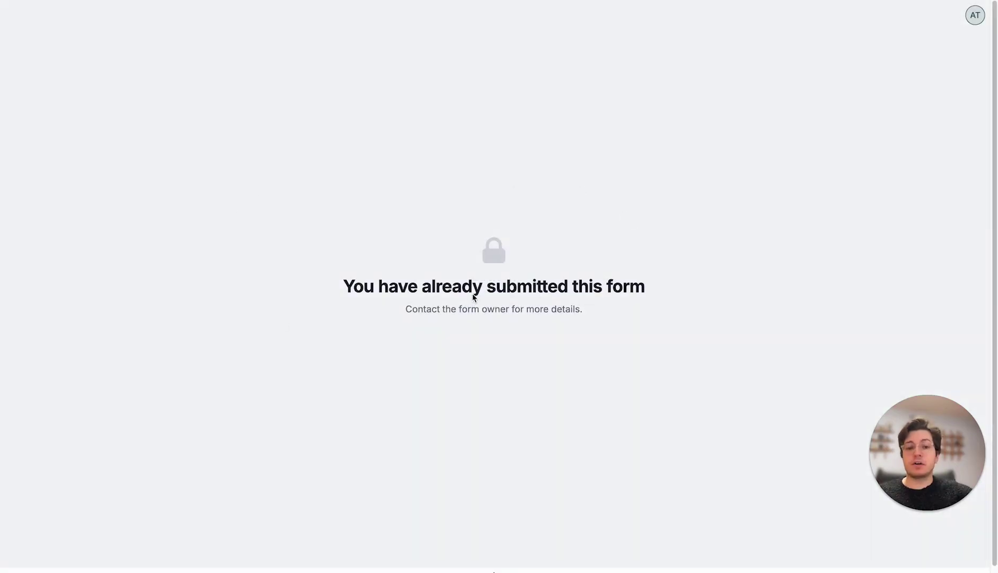
triple_click(469, 289)
click(583, 220)
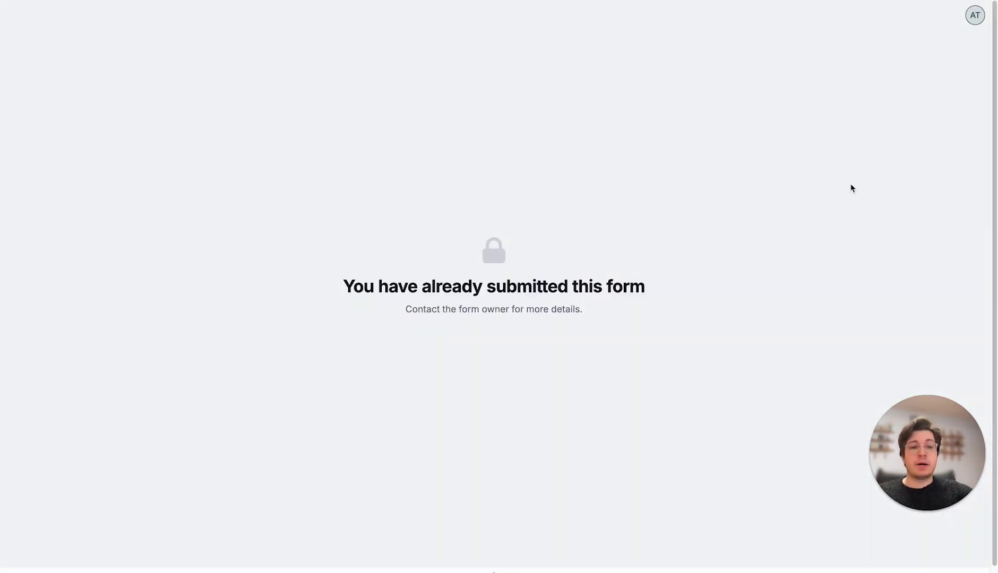
click(976, 20)
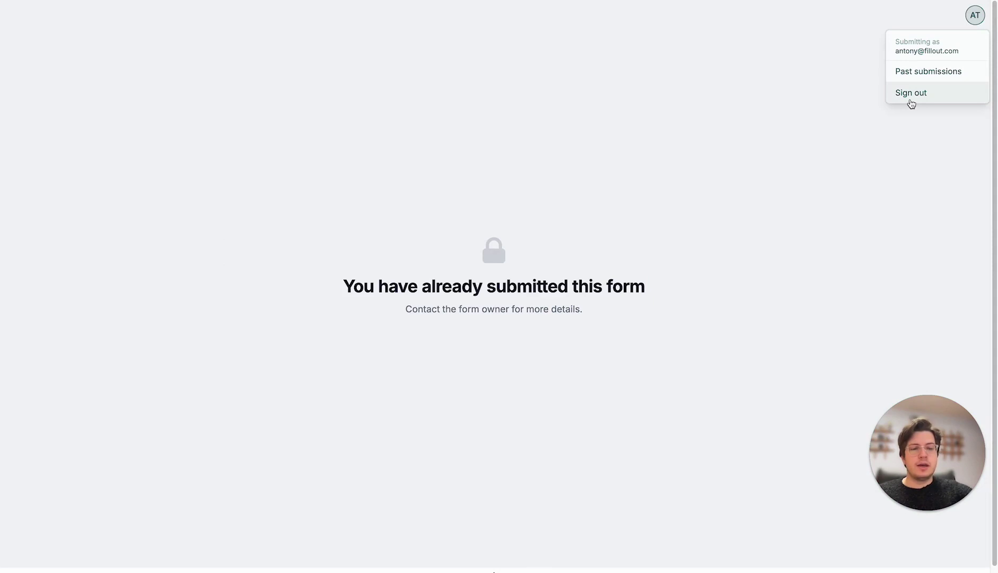
click(632, 152)
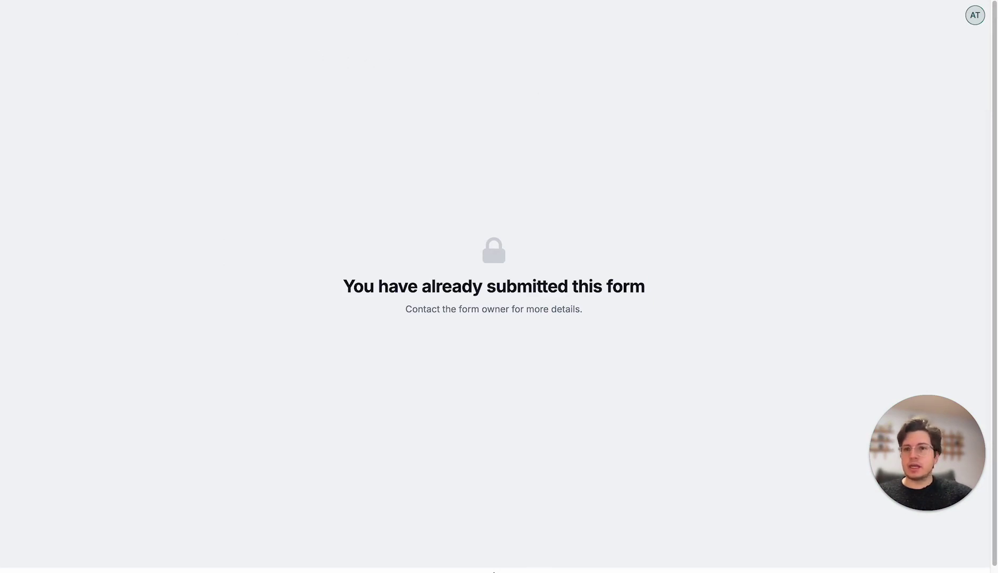
click(205, 1)
click(286, 139)
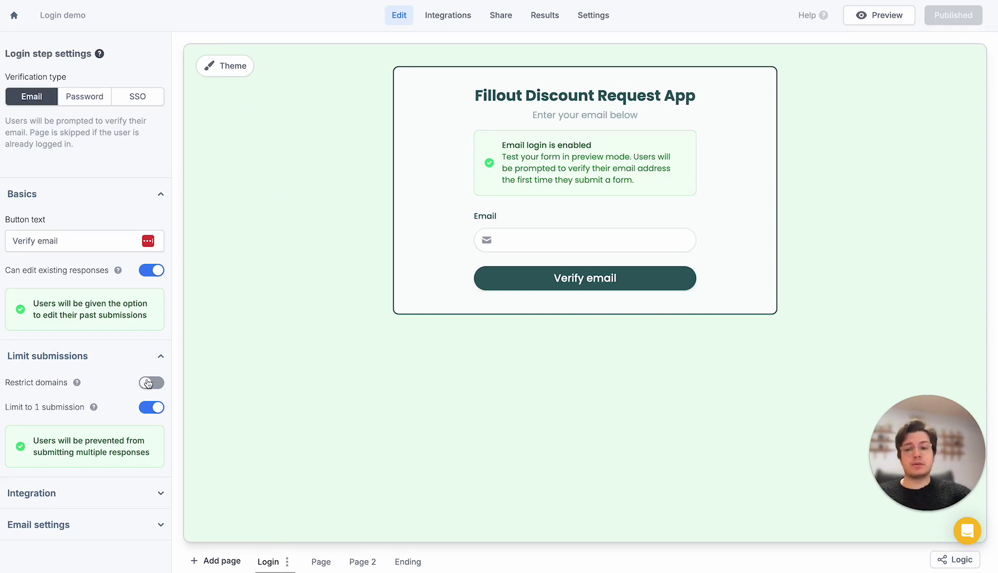
Turn on Restrict domains and add fillout.com as the only allowed email domain
click(148, 384)
scroll(71, 386, down, 1)
click(53, 390)
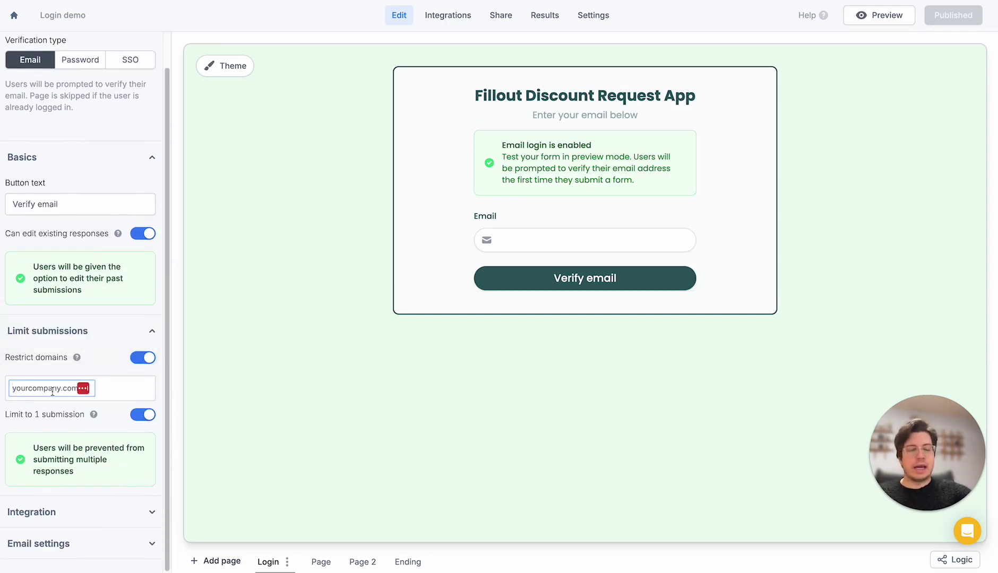
text(fillout.com)
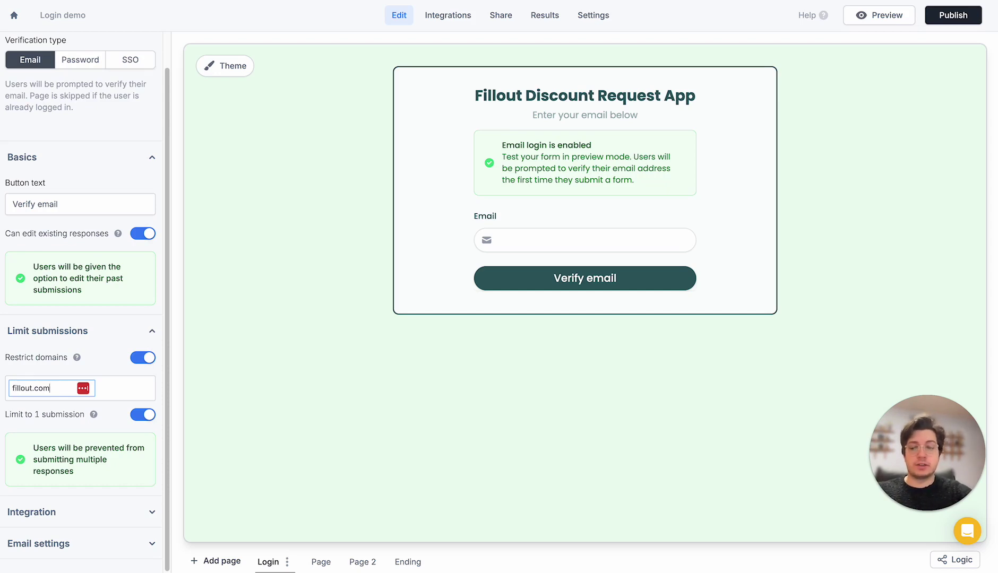
key(Return)
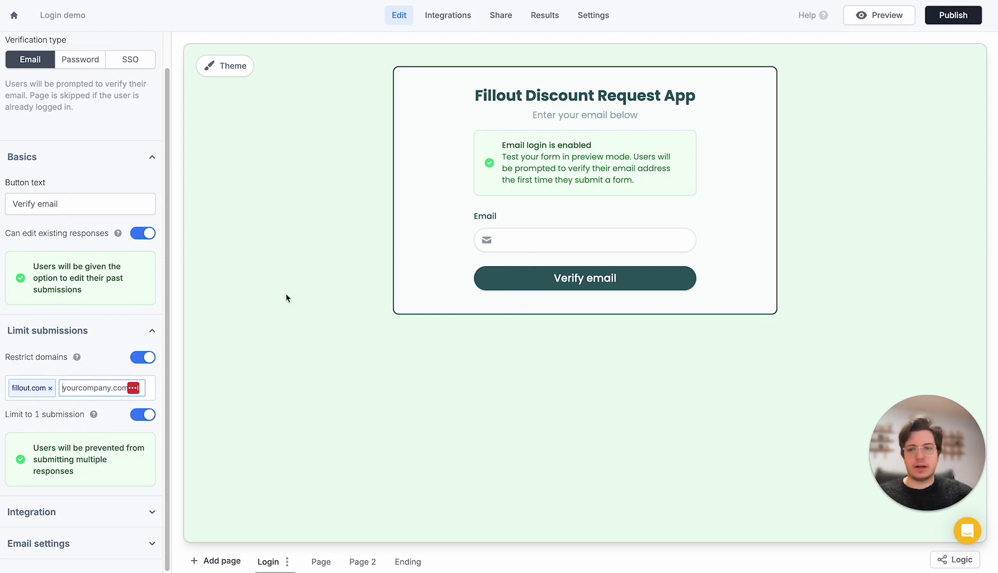
Confirm the fillout.com domain entry and review the login settings panel
click(286, 200)
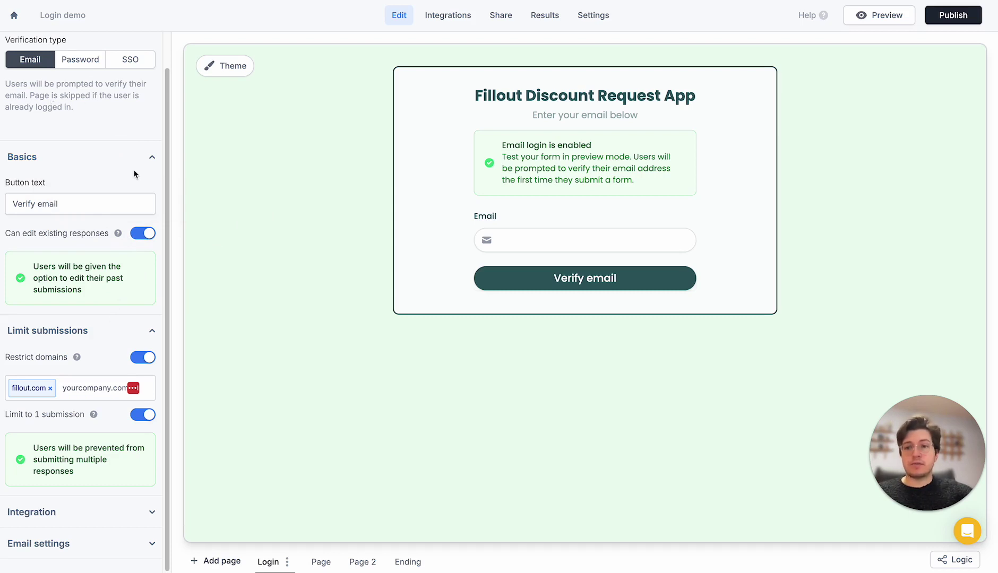
scroll(129, 163, up, 2)
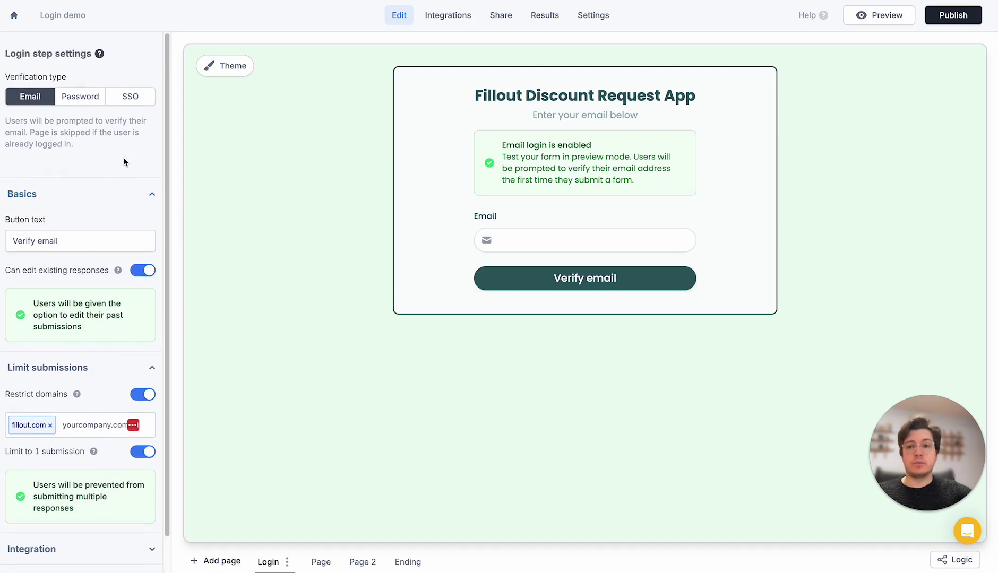
scroll(123, 158, down, 2)
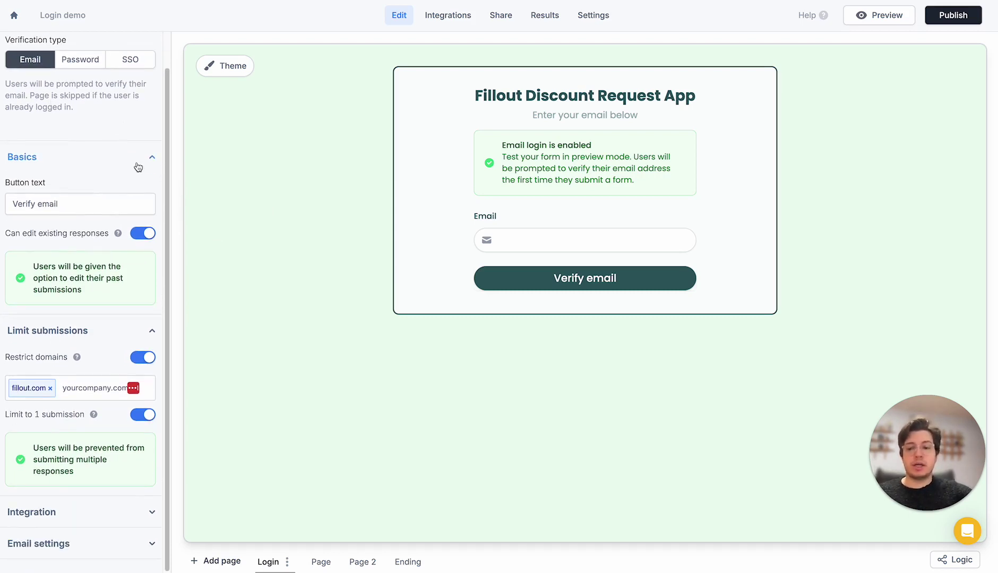
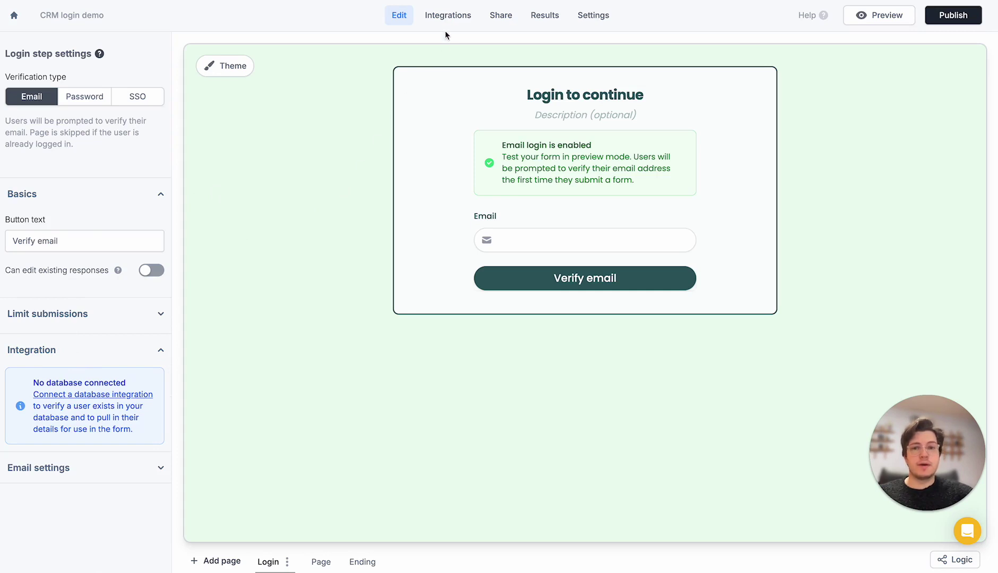
Connect the form to Airtable, syncing submissions to the Employees table in the Employees base
click(447, 17)
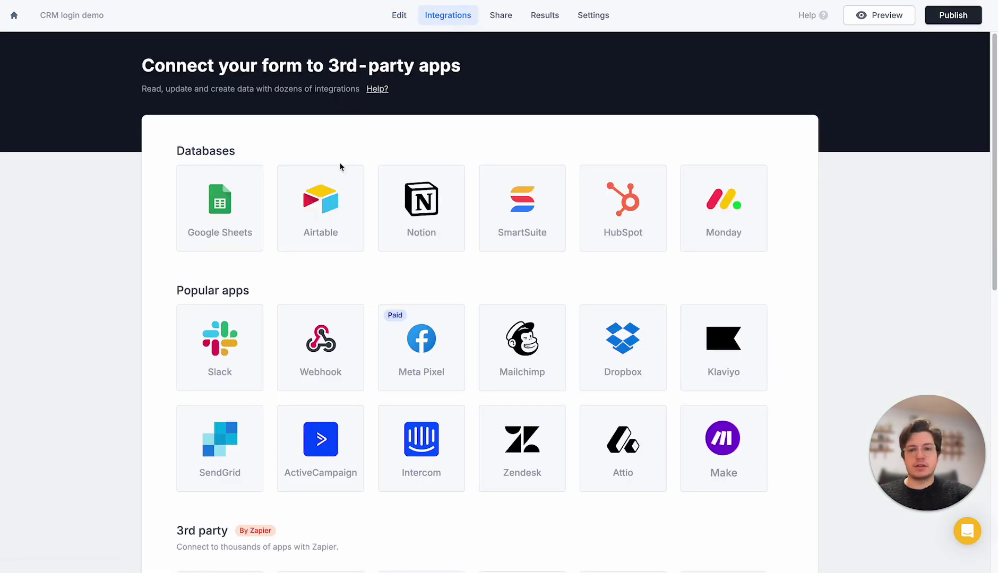
click(343, 224)
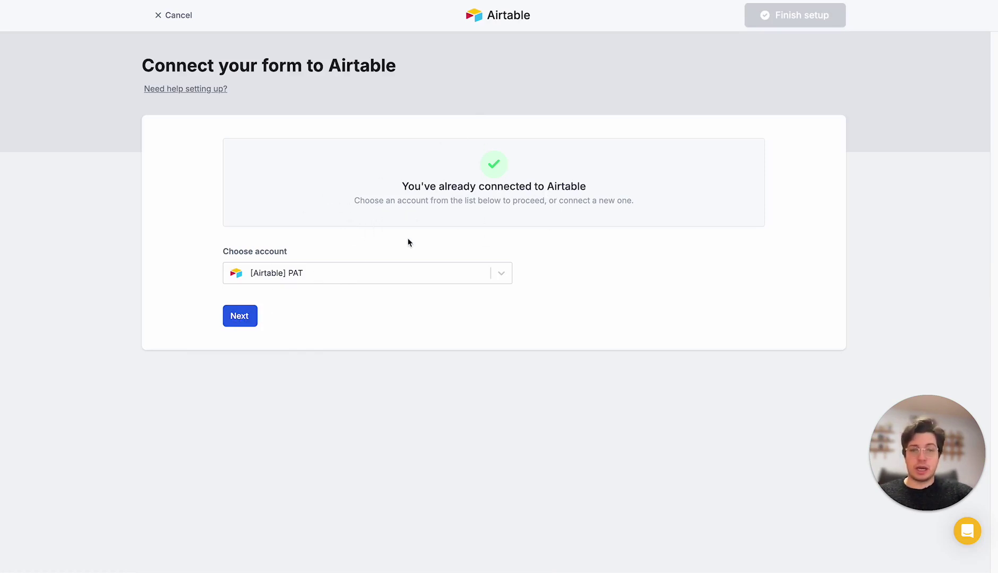
click(254, 319)
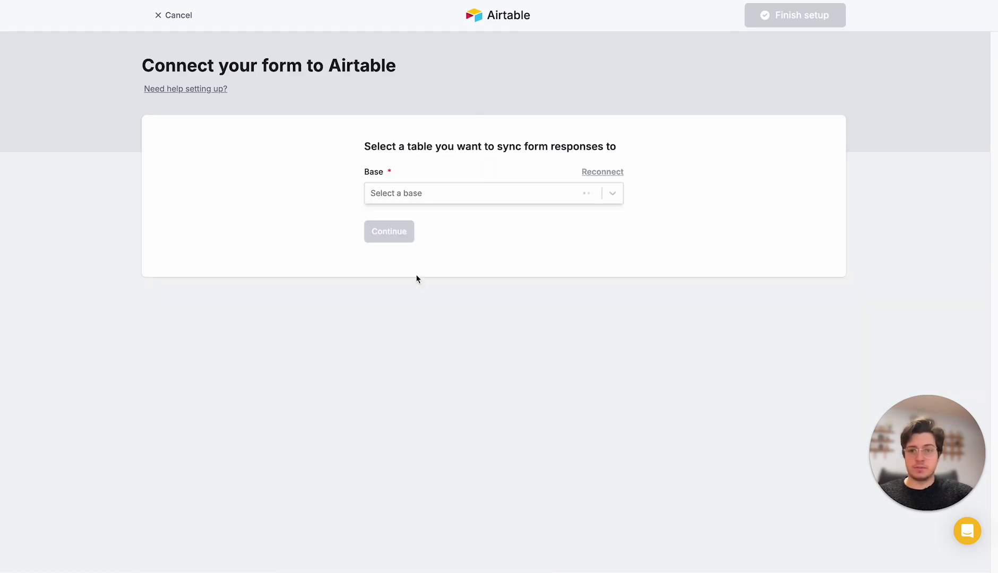
click(446, 194)
text(employe)
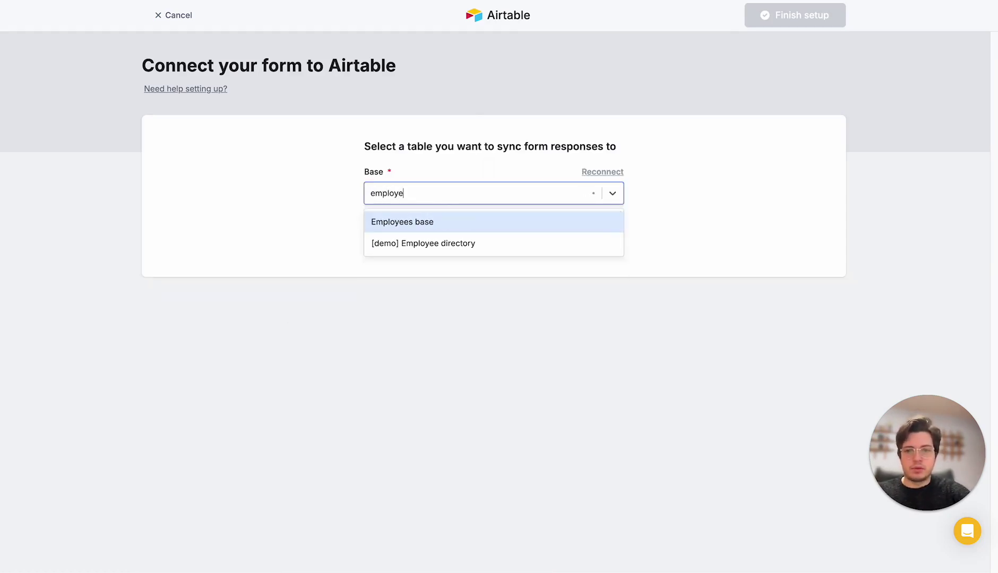
key(Return)
click(461, 258)
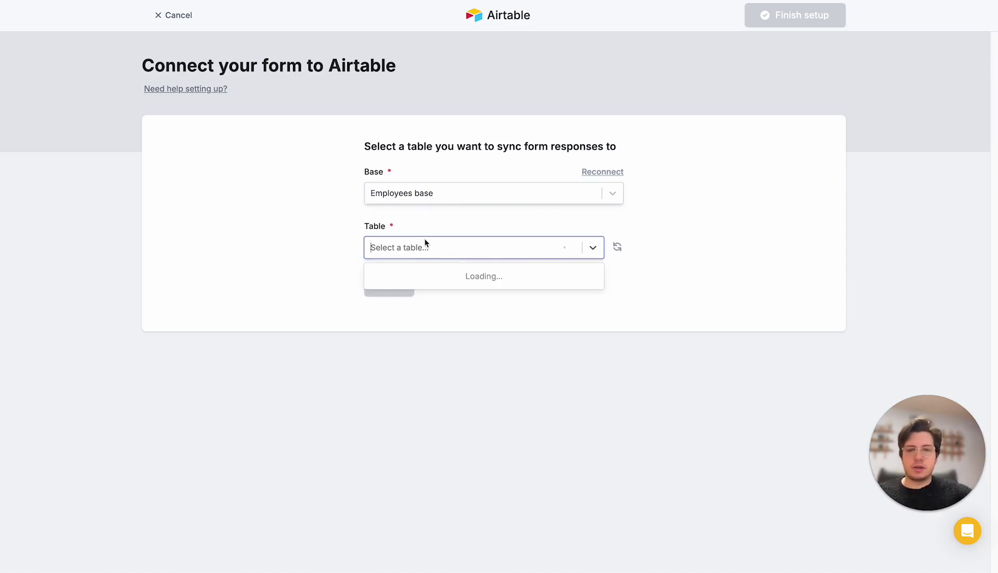
click(480, 285)
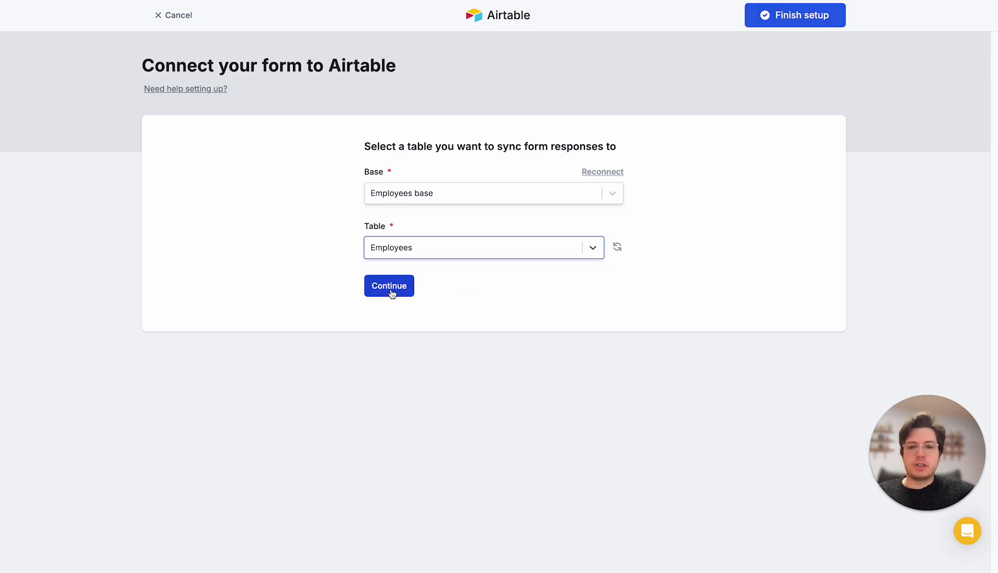
click(389, 287)
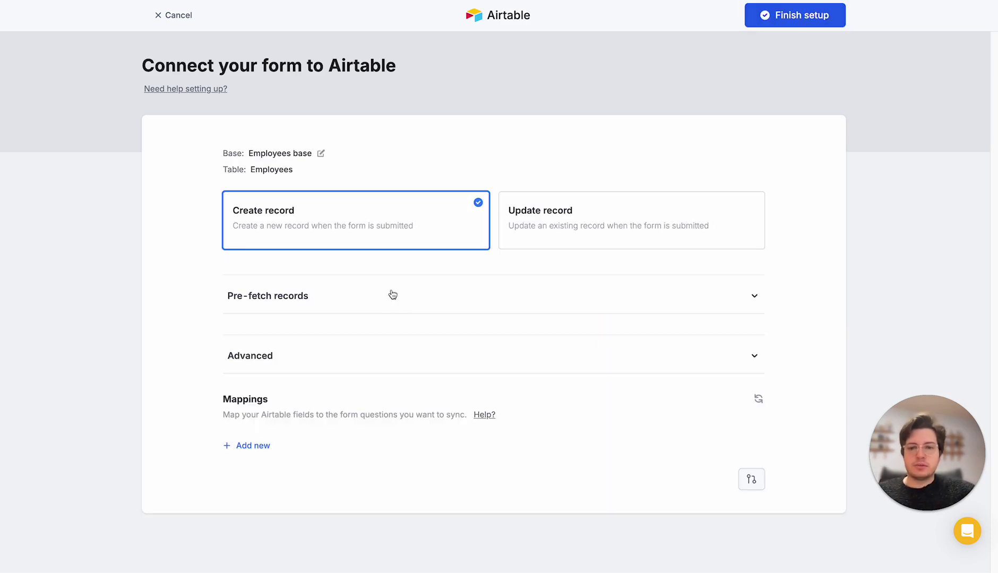
click(769, 21)
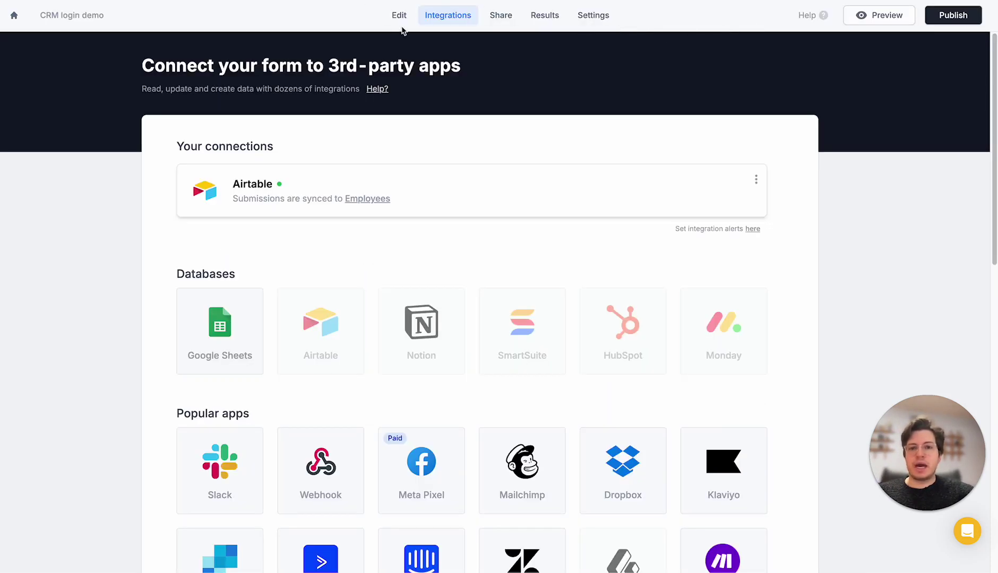
click(399, 16)
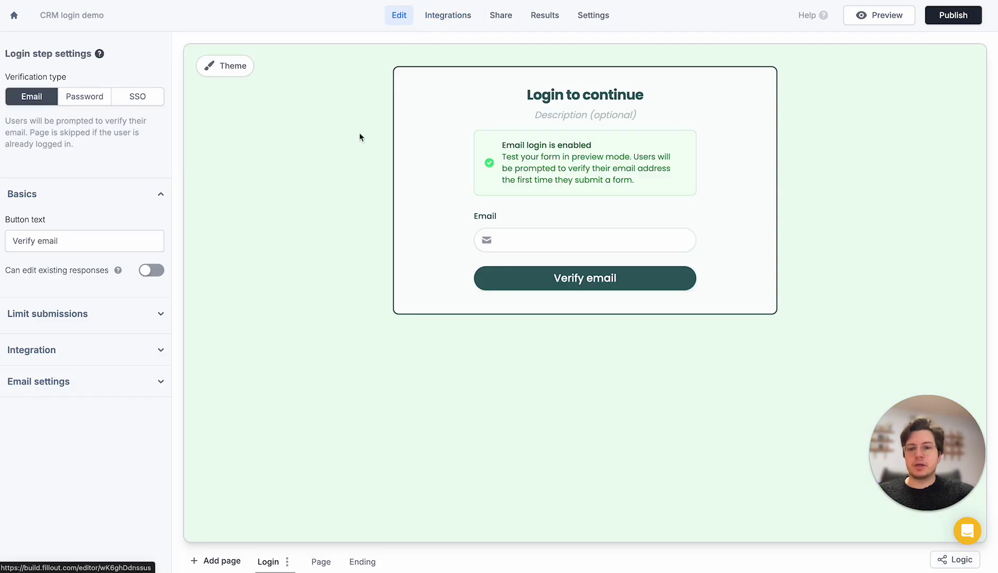
Connect the login step to a database, choosing the Employees base
click(53, 350)
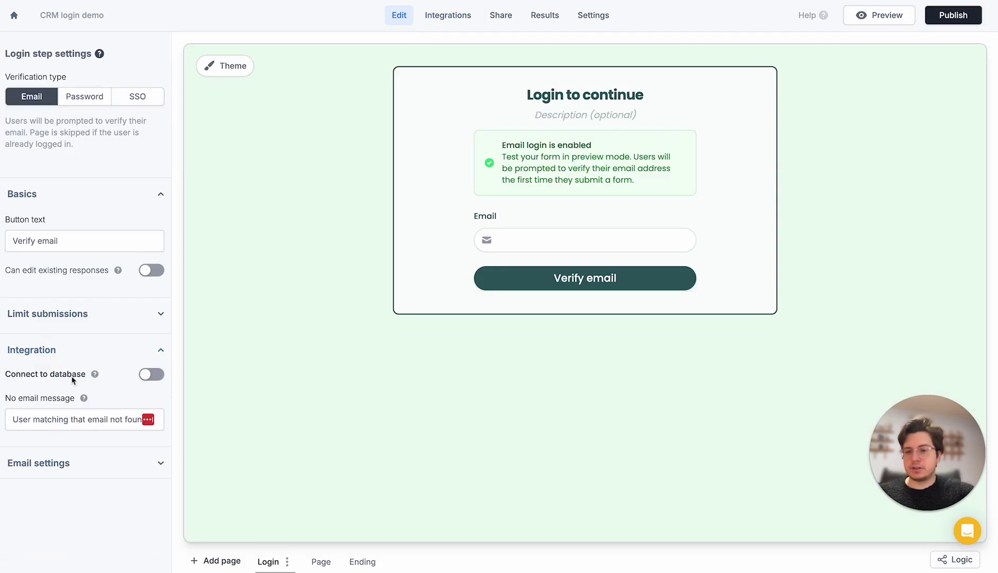
click(152, 375)
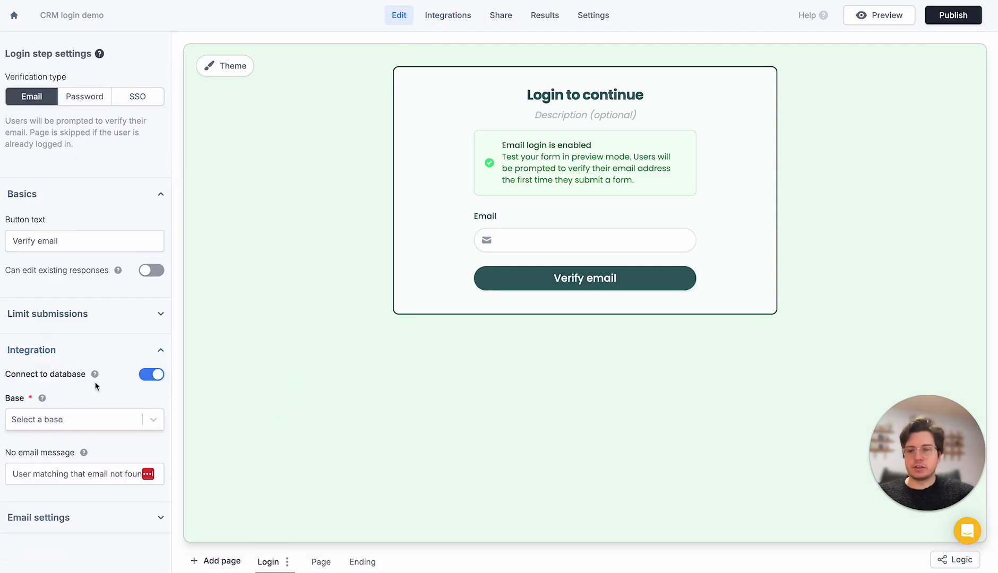
click(73, 421)
text(emplyo)
key(BackSpace)
key(BackSpace)
text(o)
click(53, 449)
Use the Employees table as the users table, matching users by its Email field
click(60, 478)
click(55, 502)
click(86, 445)
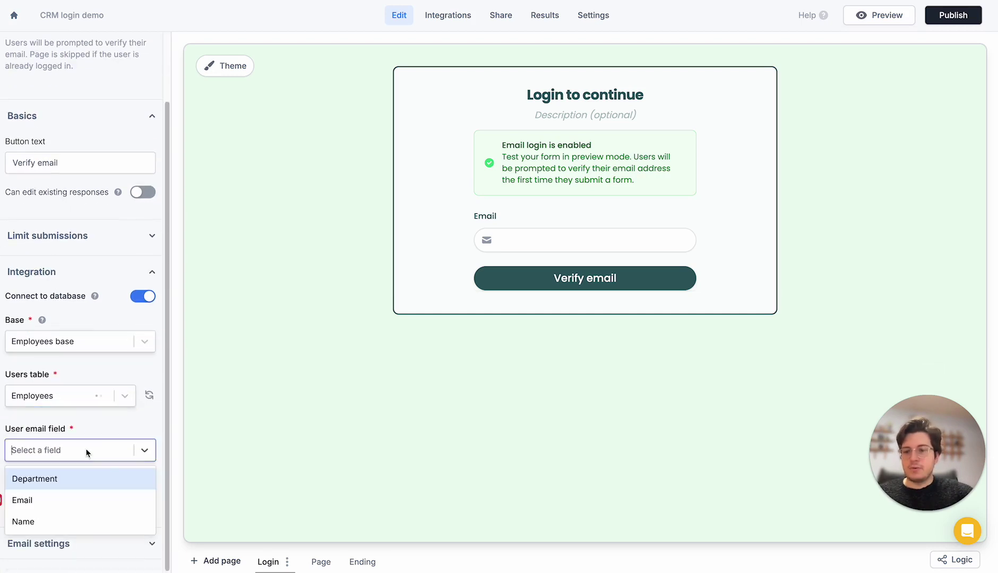
click(51, 500)
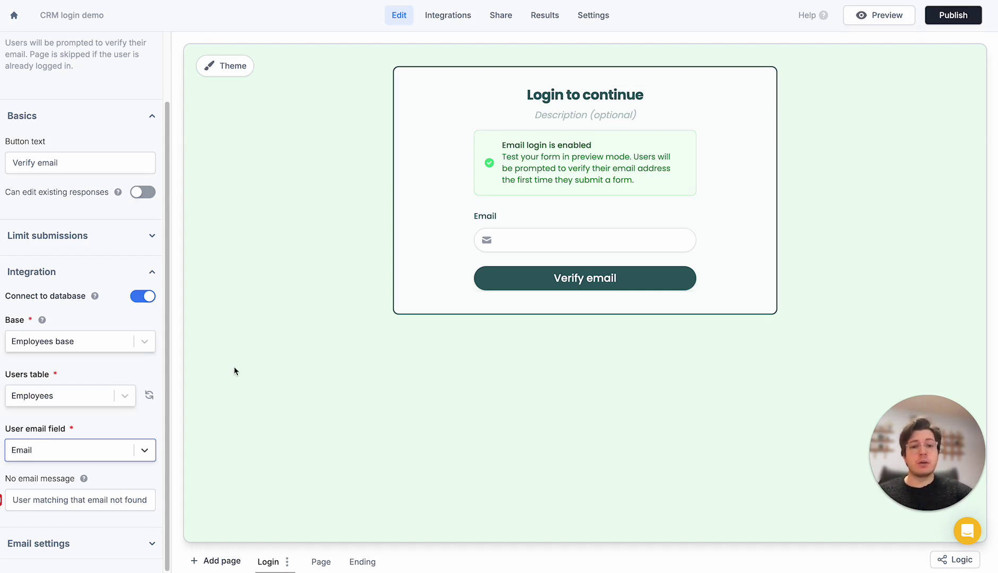
click(302, 247)
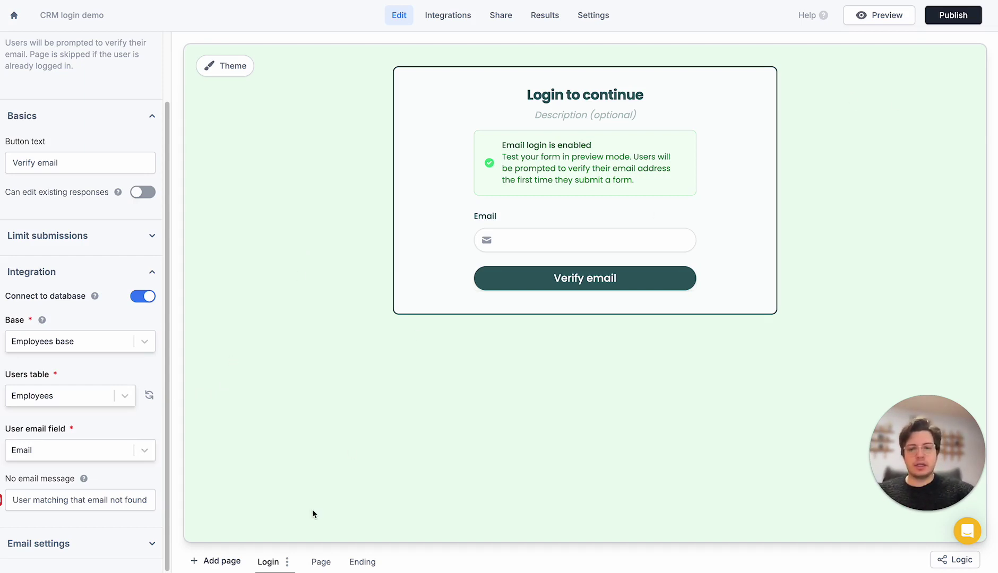
click(319, 563)
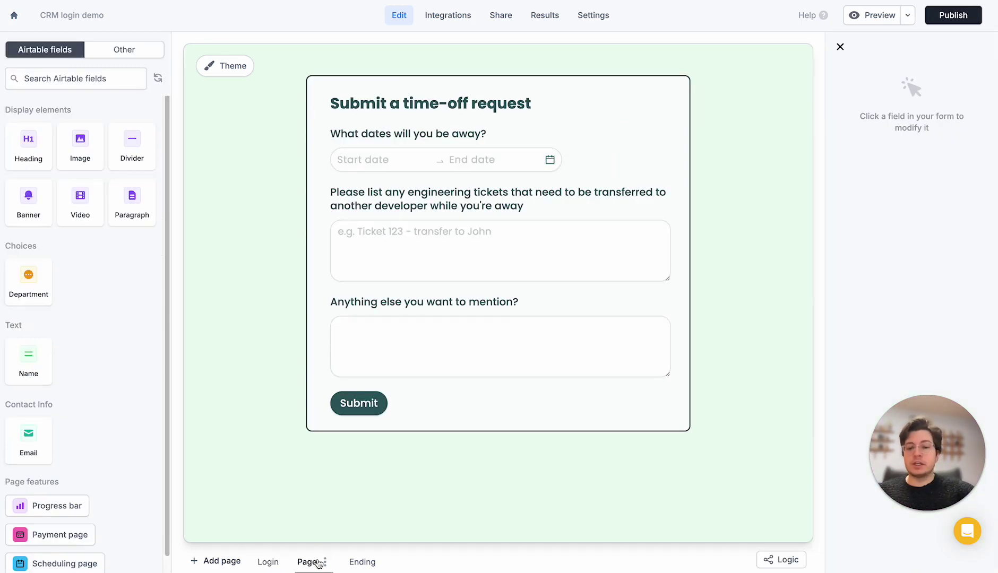
Show the ticket-transfer question only when Login > Department equals Engineering
click(499, 211)
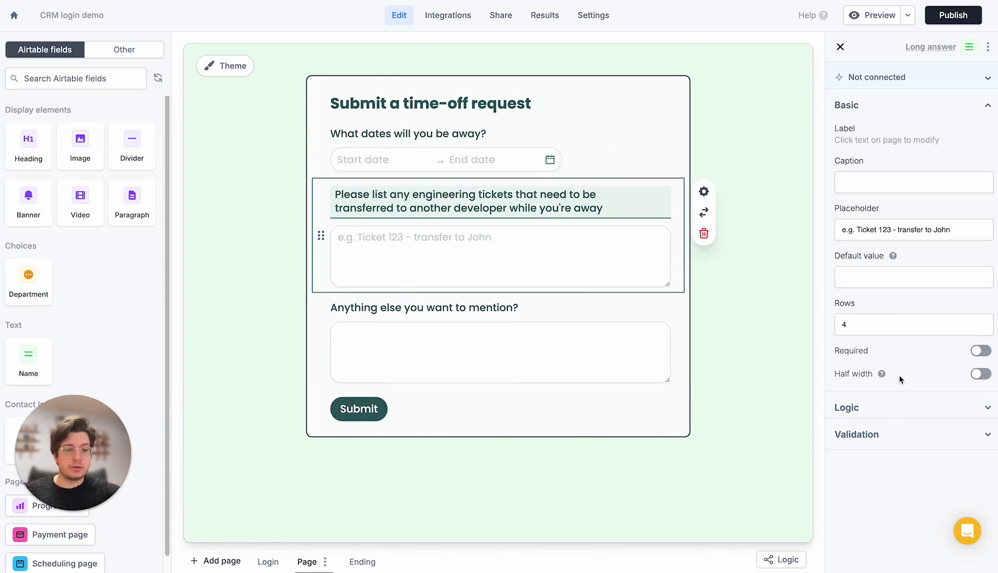
click(894, 407)
scroll(894, 399, down, 1)
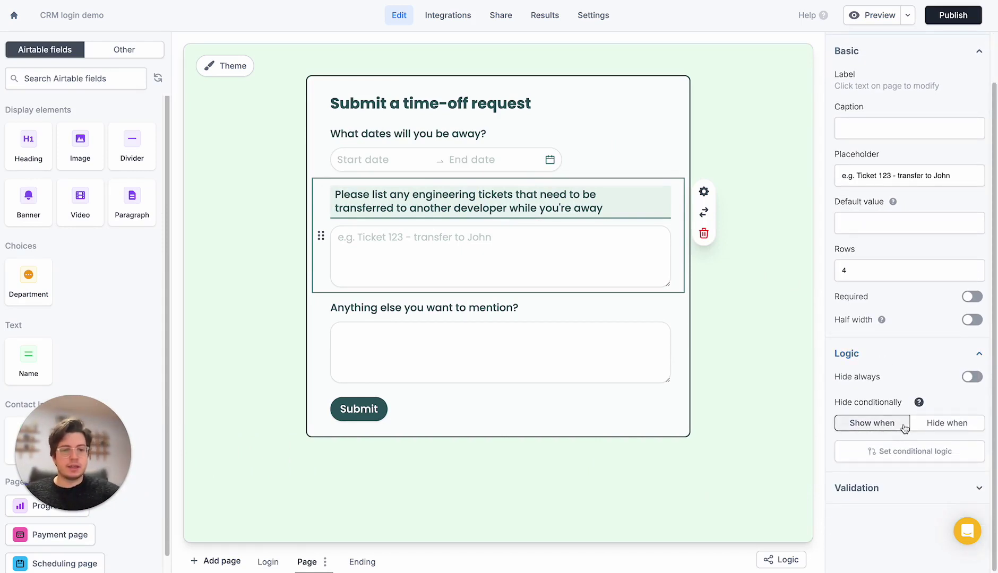
click(882, 450)
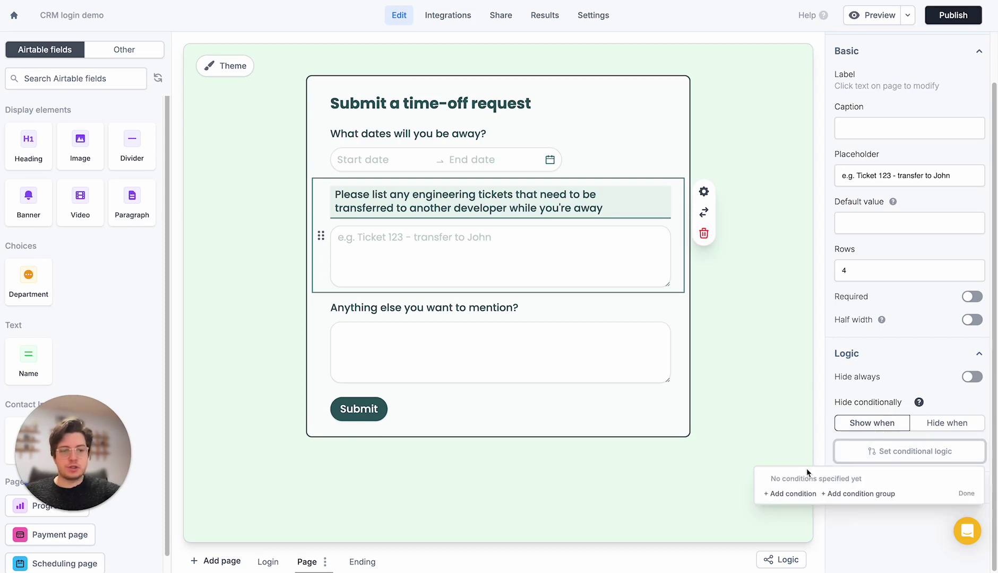
click(793, 494)
click(728, 487)
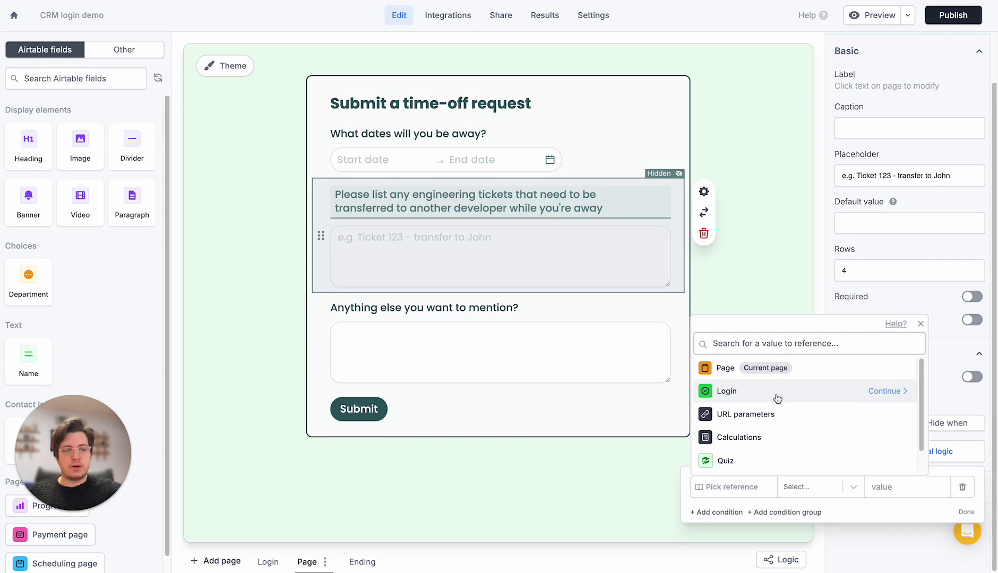
click(771, 396)
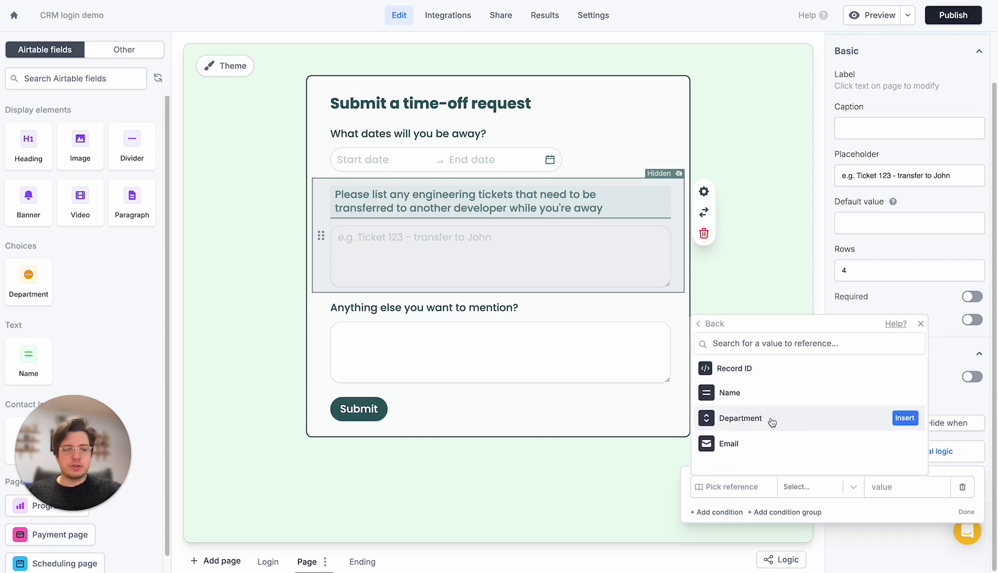
click(759, 422)
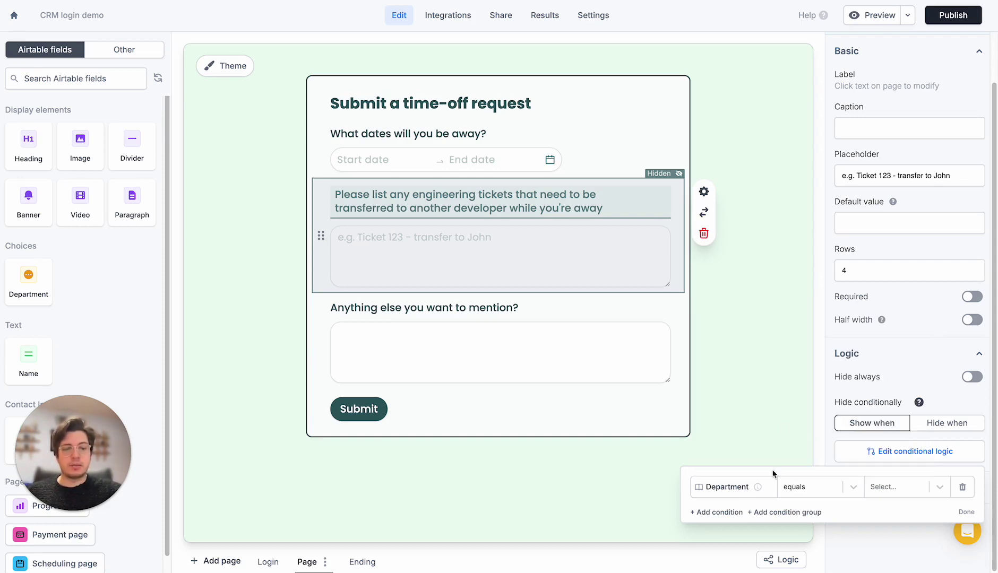
click(878, 487)
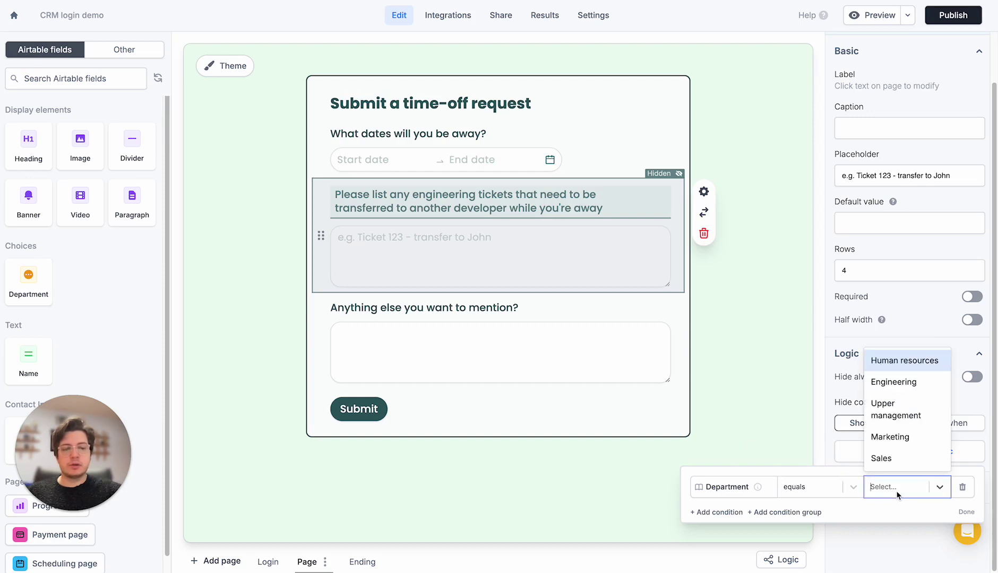
click(906, 387)
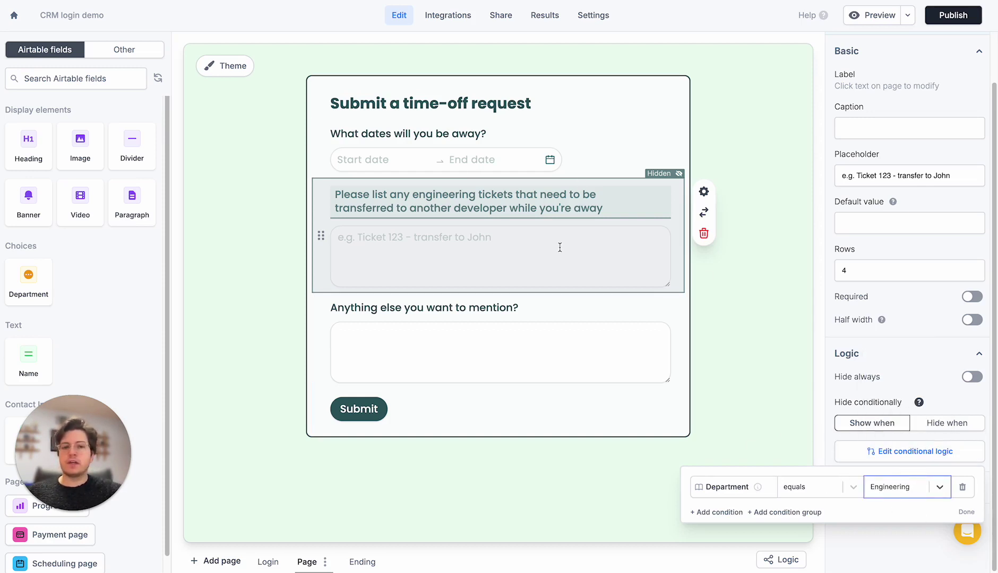
click(741, 216)
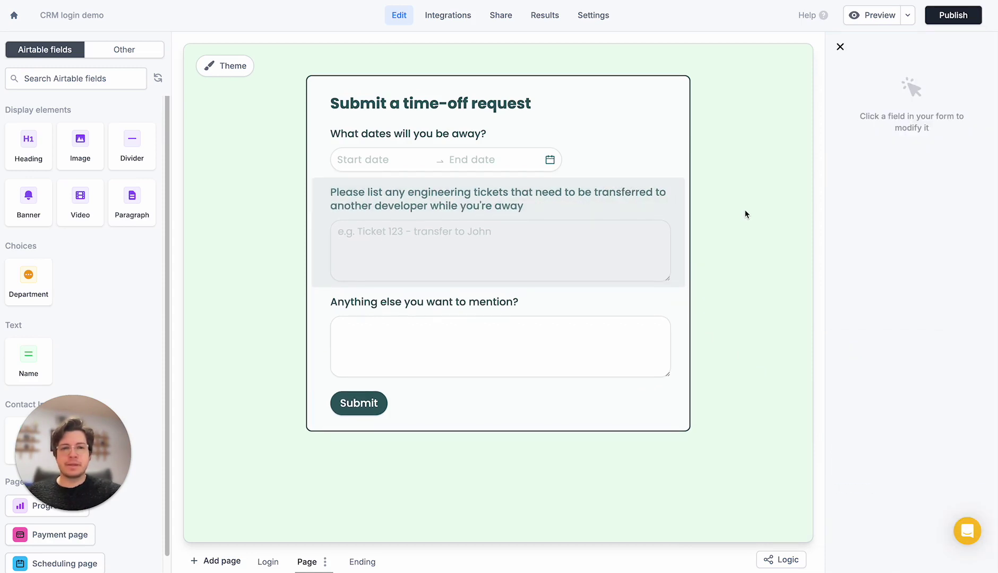
click(573, 100)
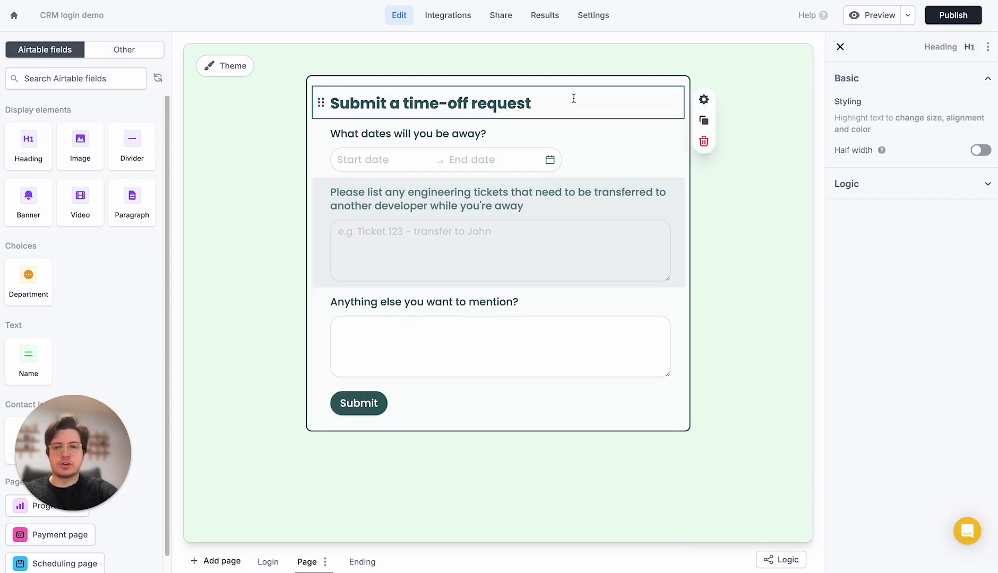
Add a line "You're logged in as:" under the heading, followed by the Login > Email reference
key(Return)
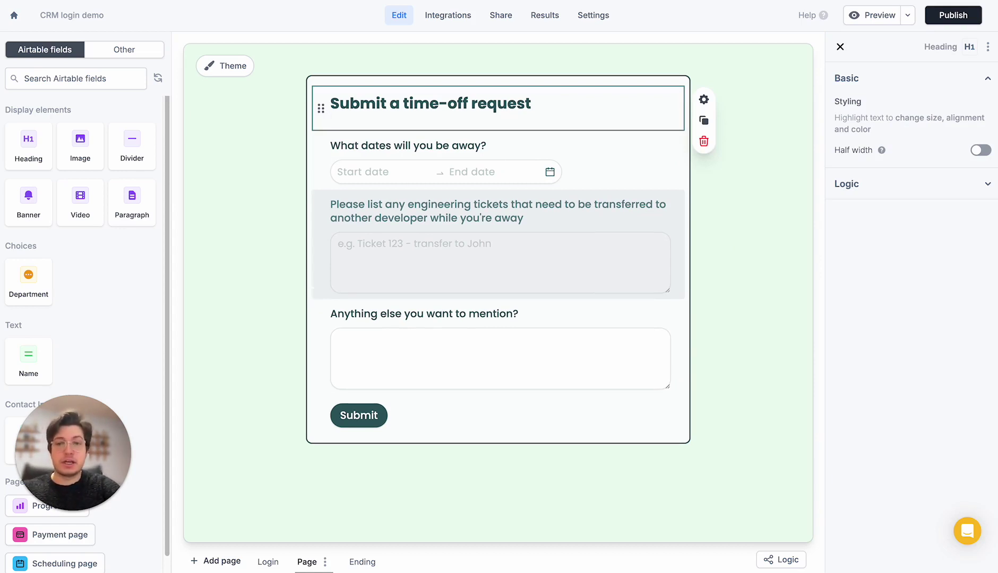
text(Y)
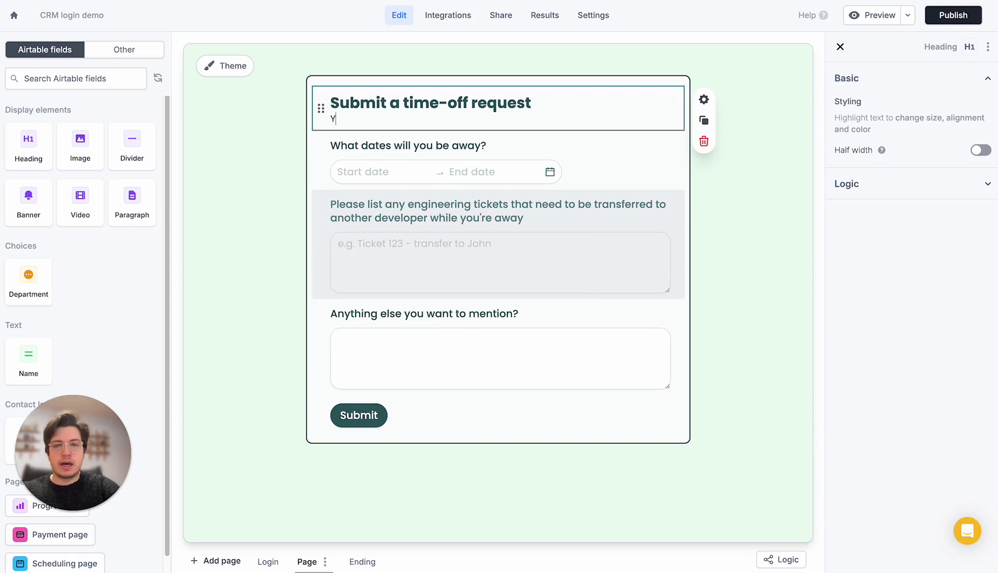
text(ou're logged in as: @)
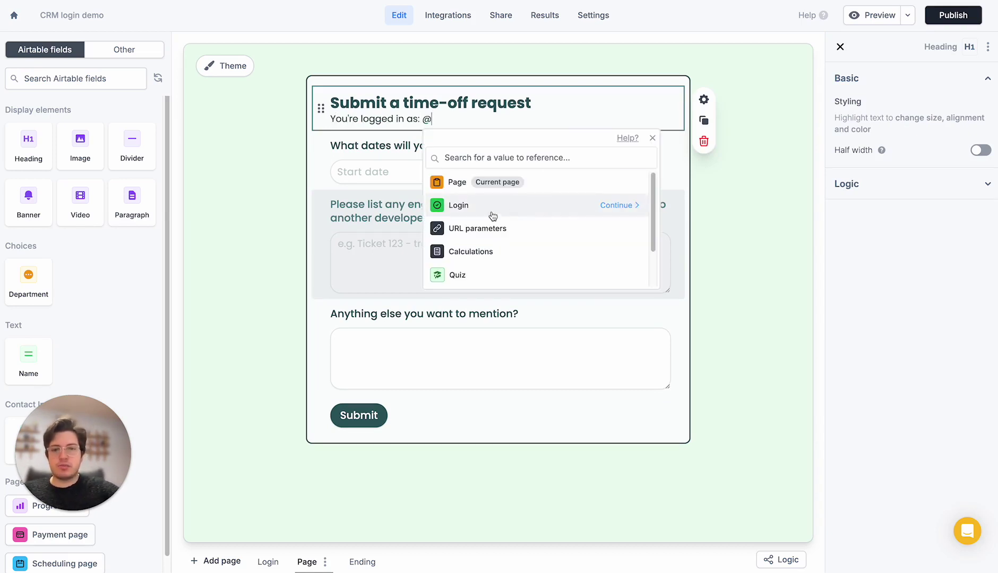
click(492, 211)
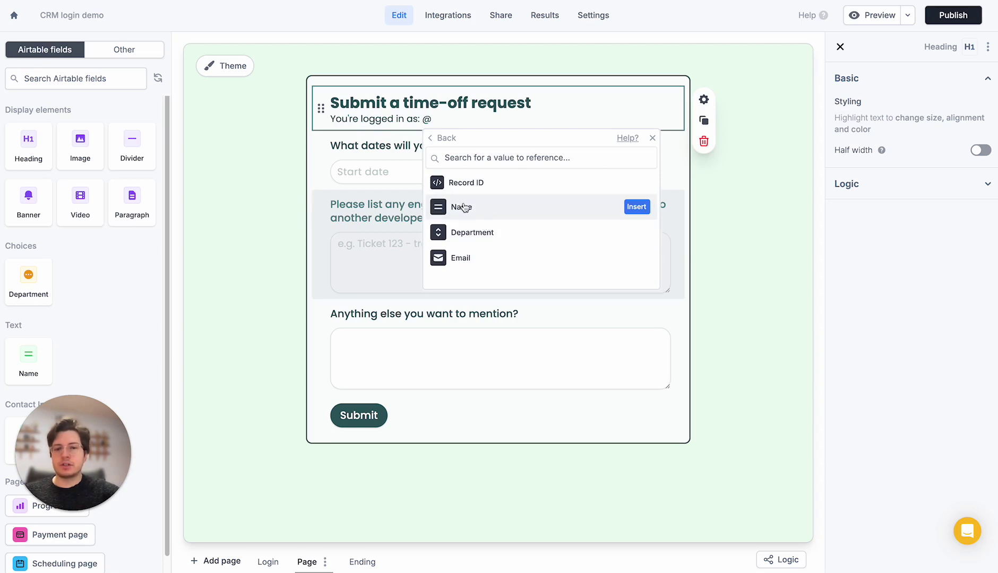
click(484, 267)
click(710, 187)
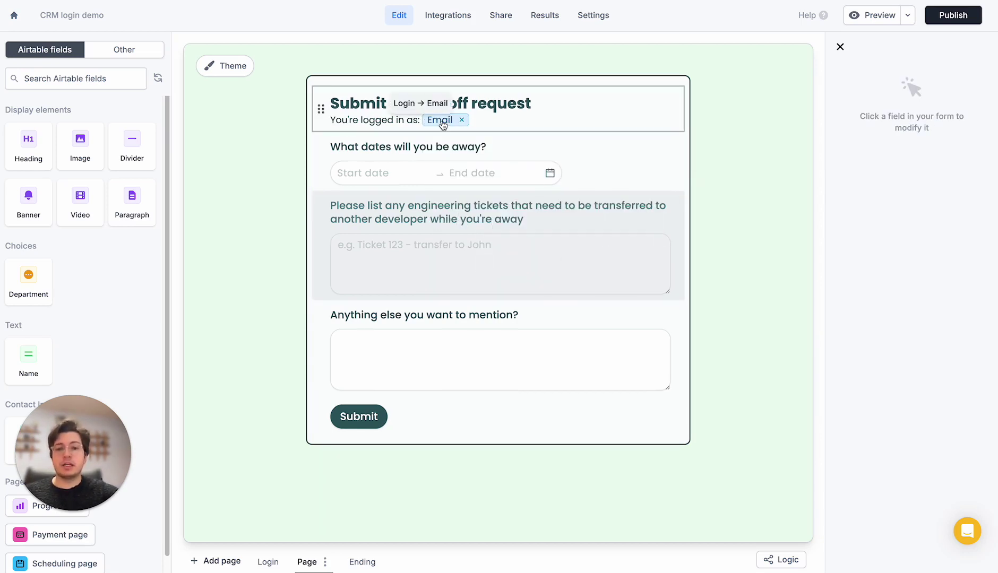
Recheck the tickets question's settings, then publish the form
click(494, 219)
scroll(912, 413, down, 1)
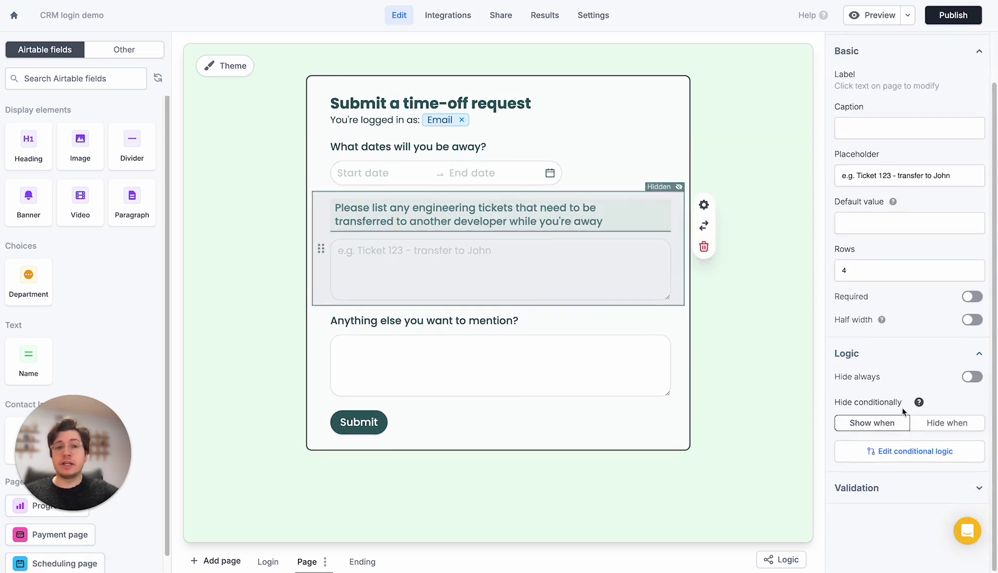
click(743, 368)
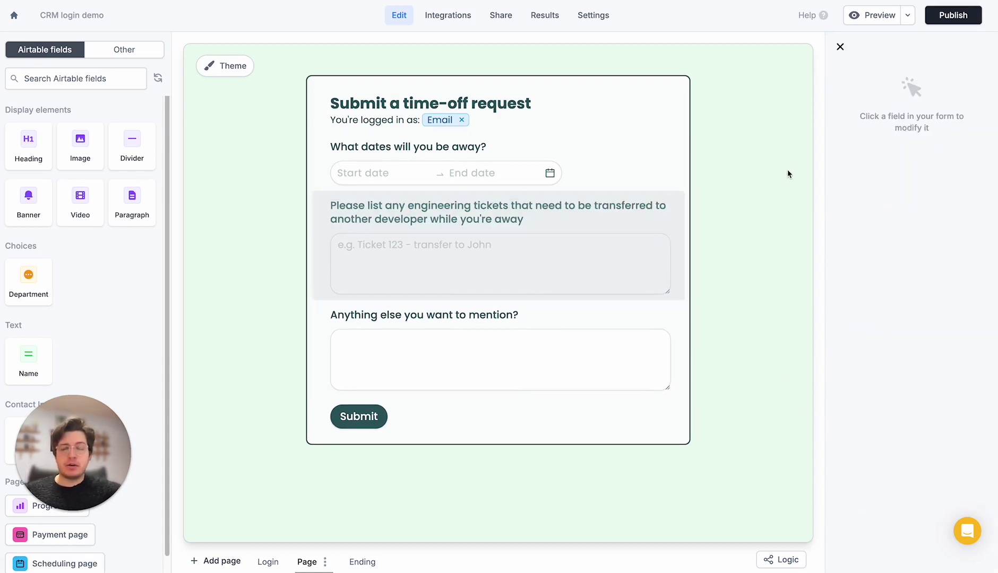
click(948, 20)
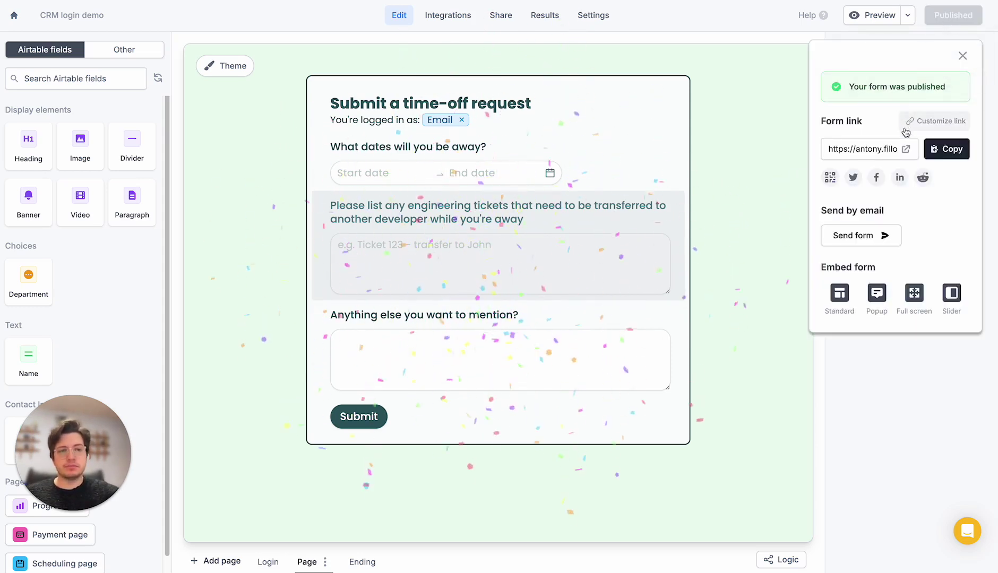
Open the published form's link in a new tab
click(904, 149)
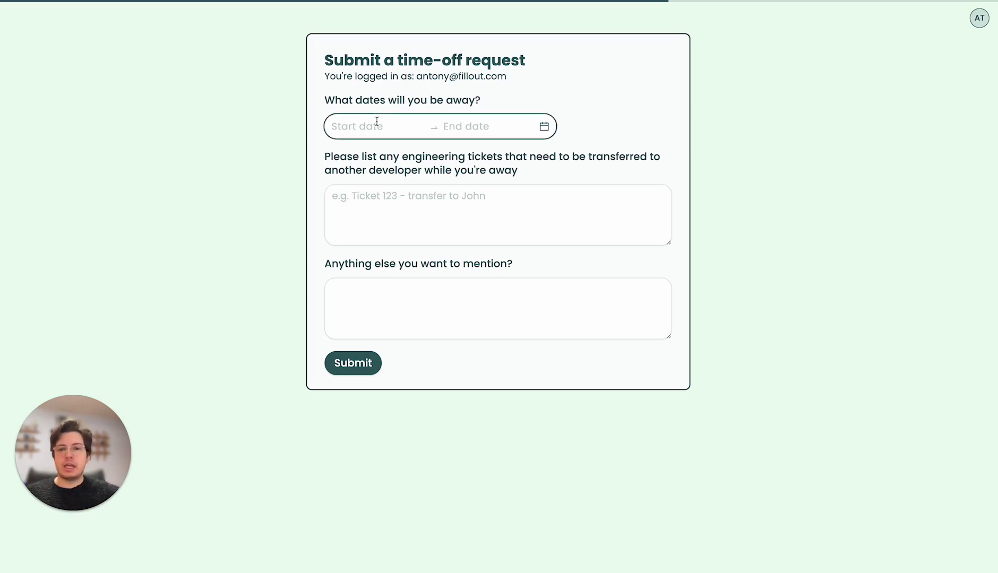
Highlight the logged-in email and the tickets question text on the live form
drag(419, 78, 508, 80)
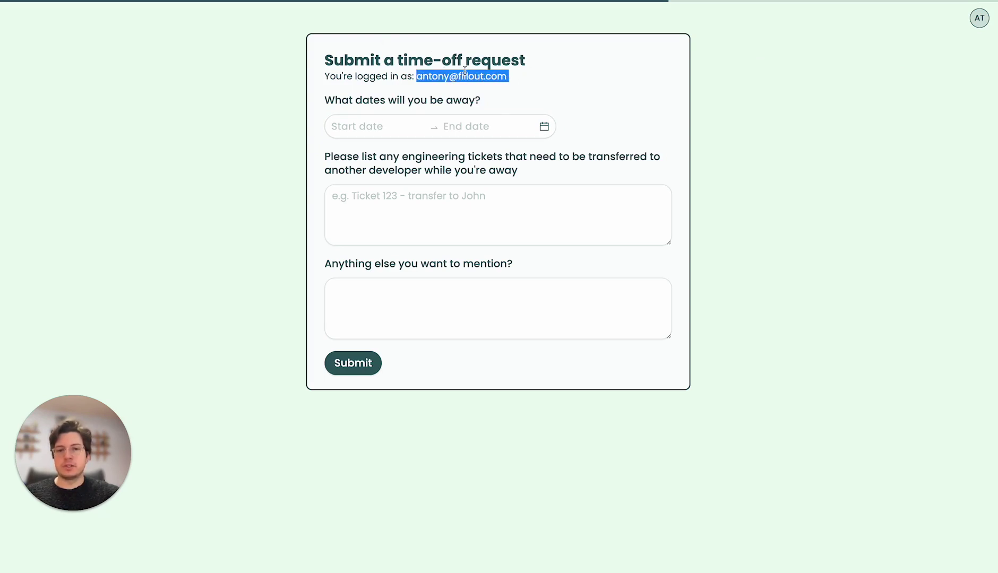
click(448, 74)
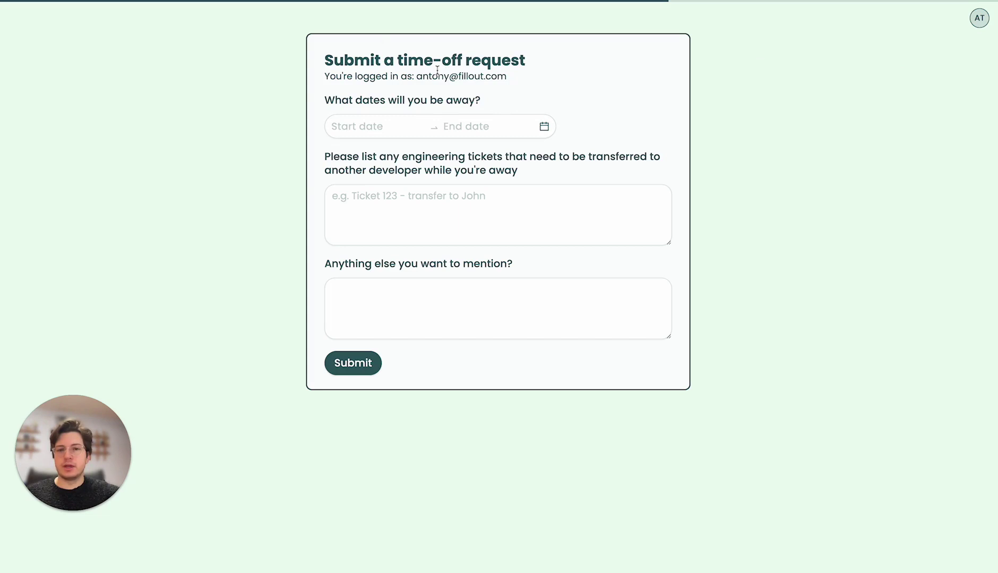
drag(330, 155, 541, 208)
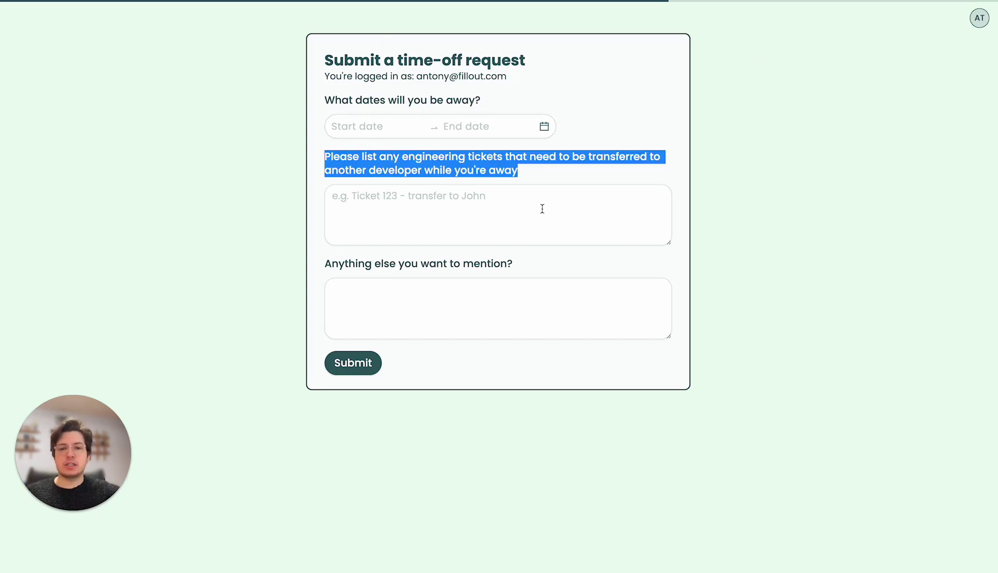
click(532, 173)
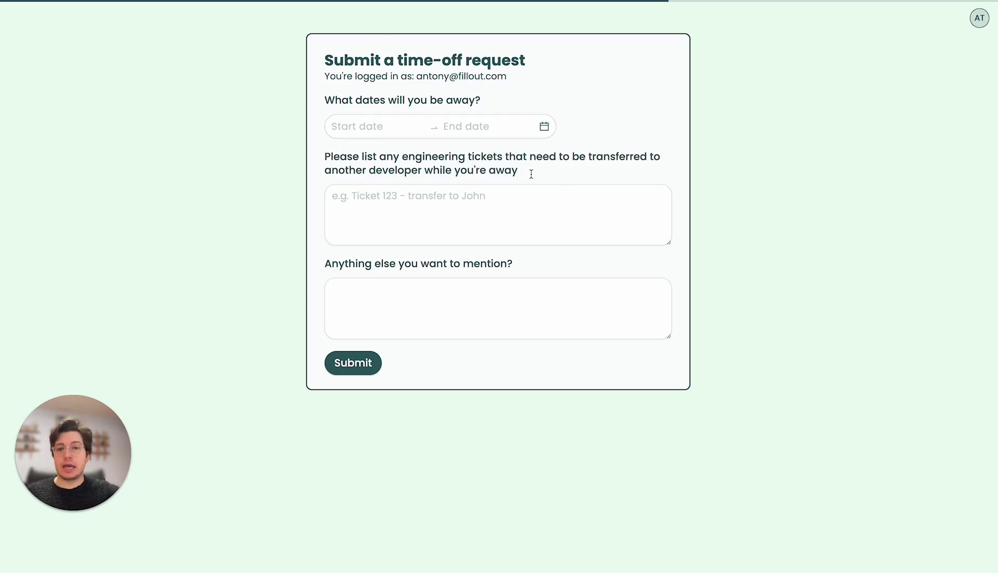
Answer 'ticket' and 'asdf' in the two boxes and submit the request
click(488, 213)
text(ticket)
click(426, 293)
text(asdf)
click(366, 361)
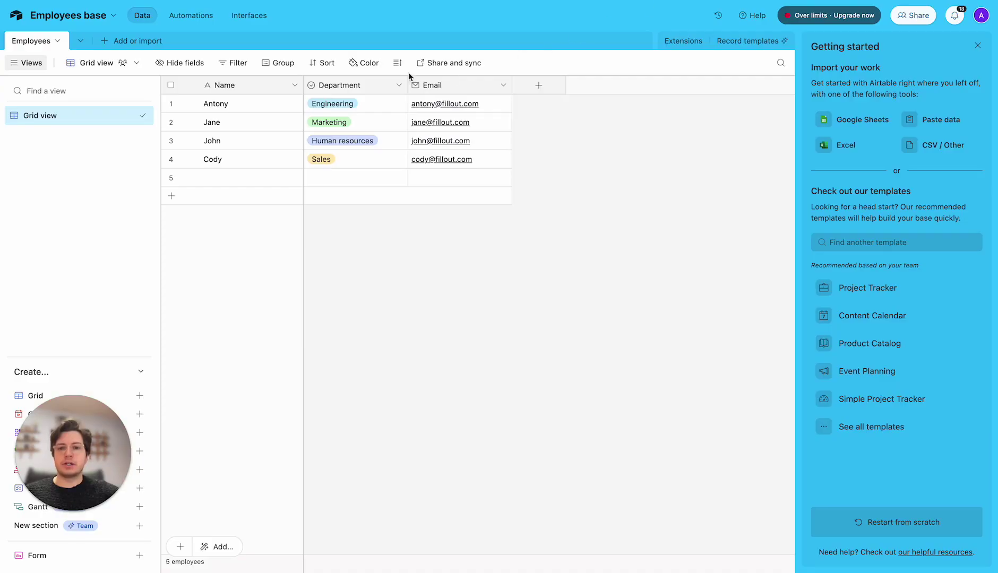
click(378, 102)
Change row 1's Department in the Employees table from Engineering to Human resources
click(378, 103)
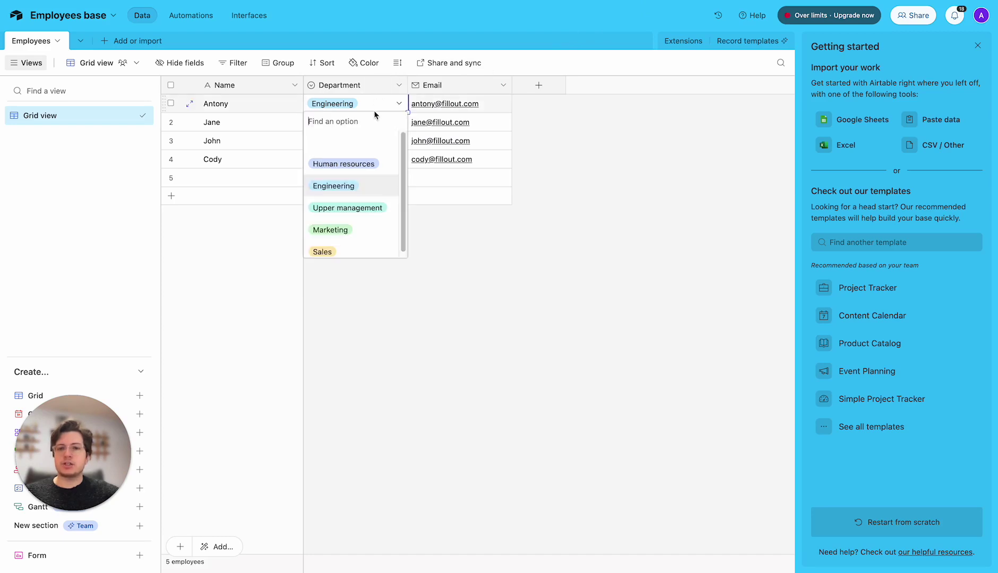
click(365, 162)
click(643, 72)
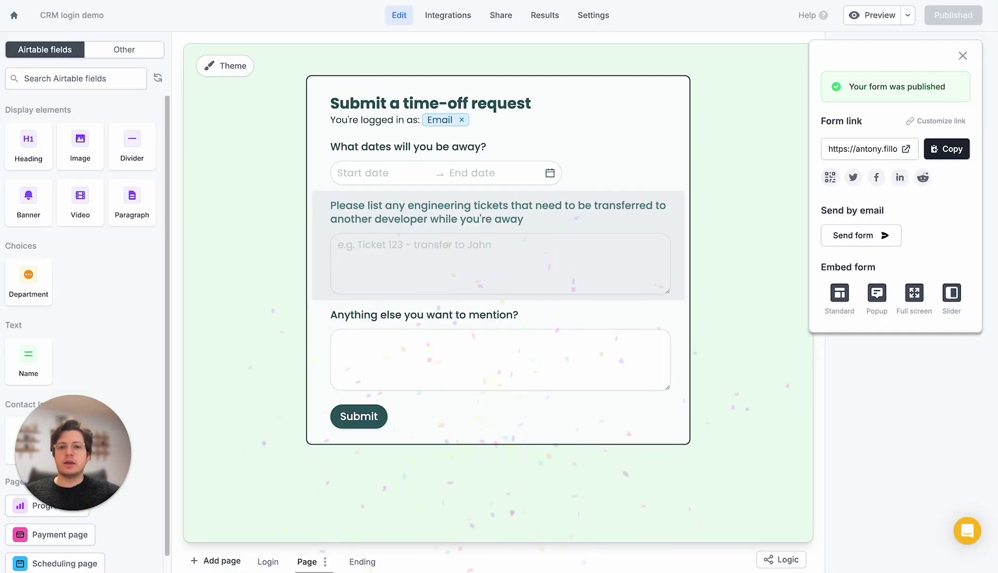
Close the share panel and switch the Login page's verification type to Password
click(263, 116)
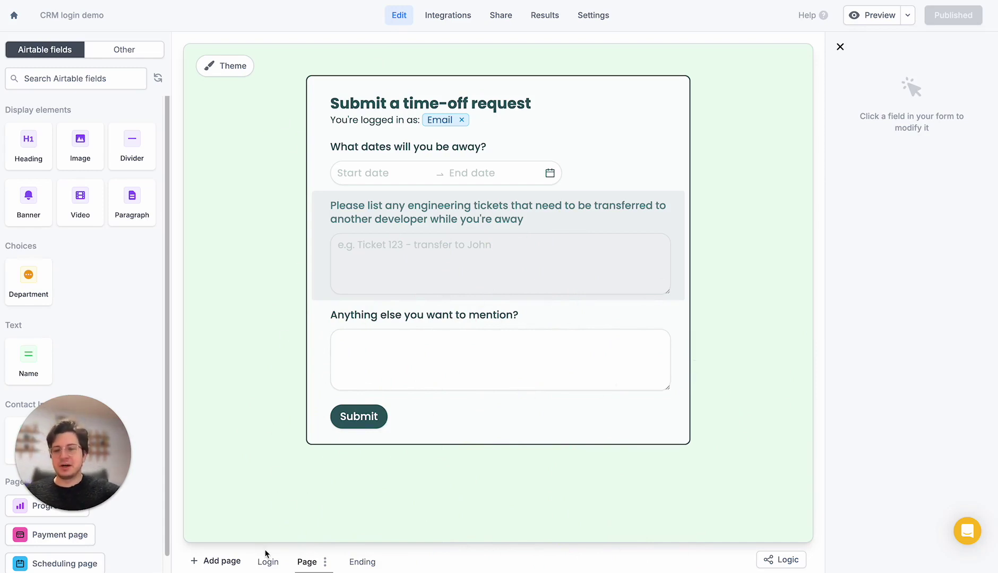
drag(112, 451, 969, 446)
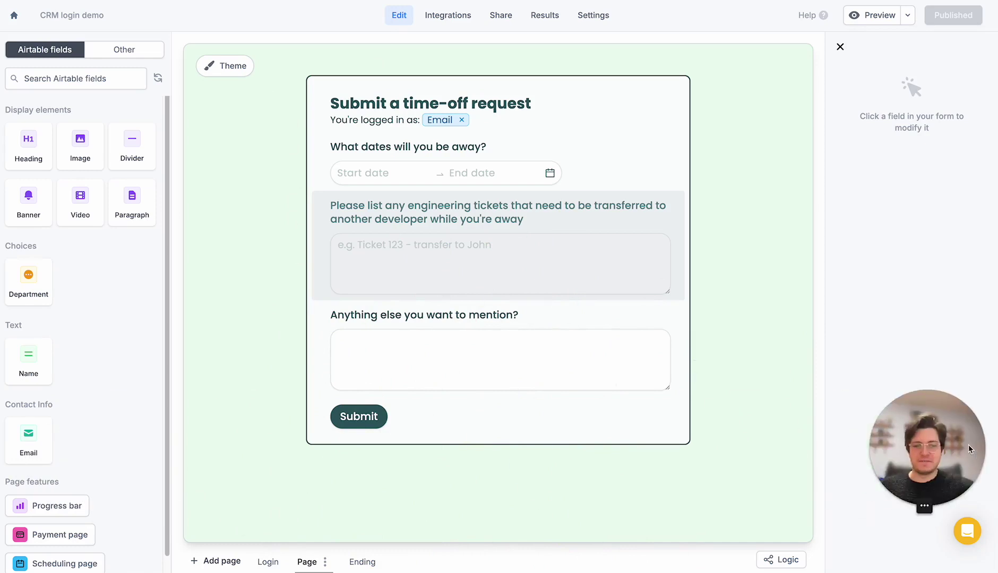
click(268, 561)
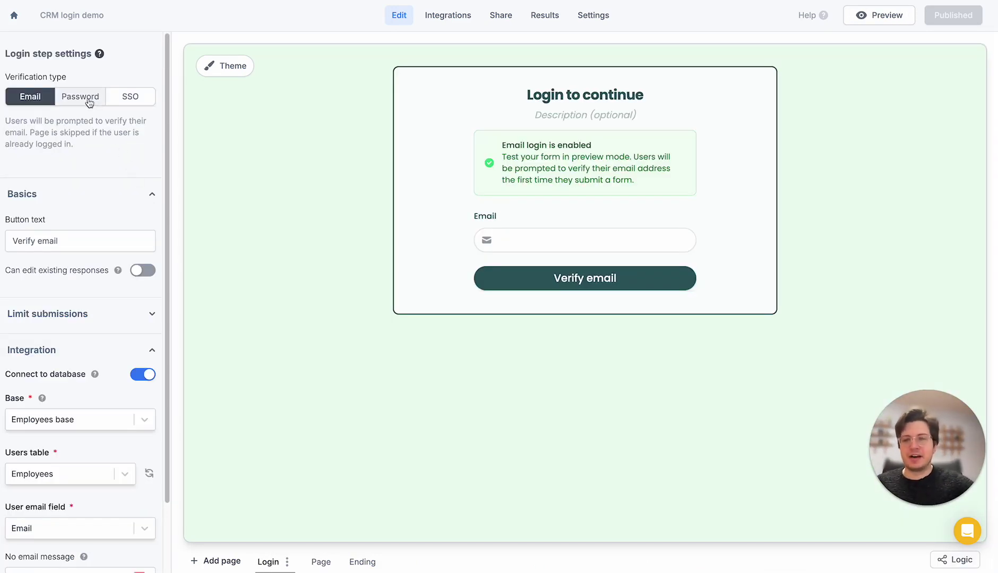
scroll(73, 134, down, 2)
scroll(79, 129, up, 2)
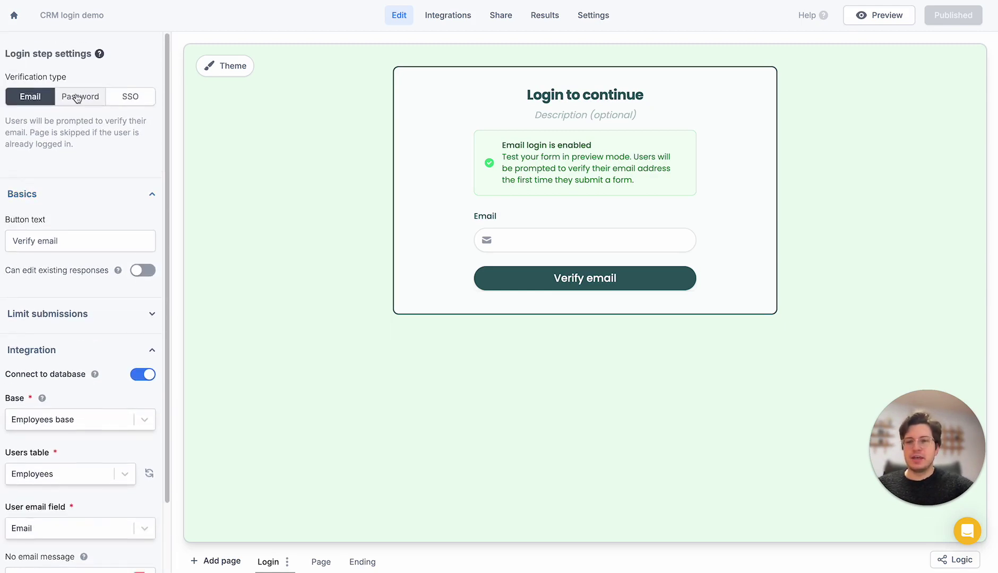
click(81, 99)
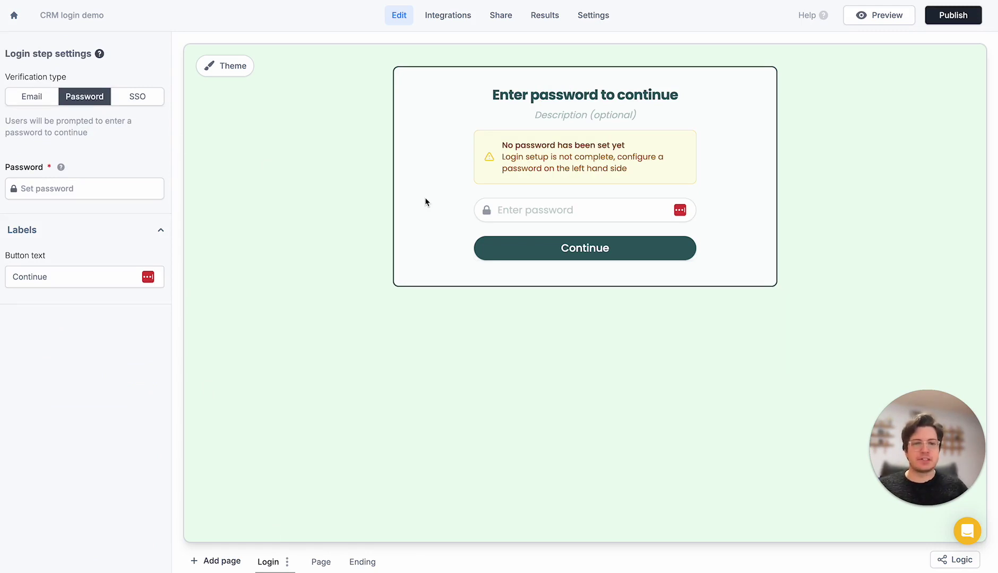
Set a password for the Login page, republish the form, and open it live
click(158, 192)
click(405, 129)
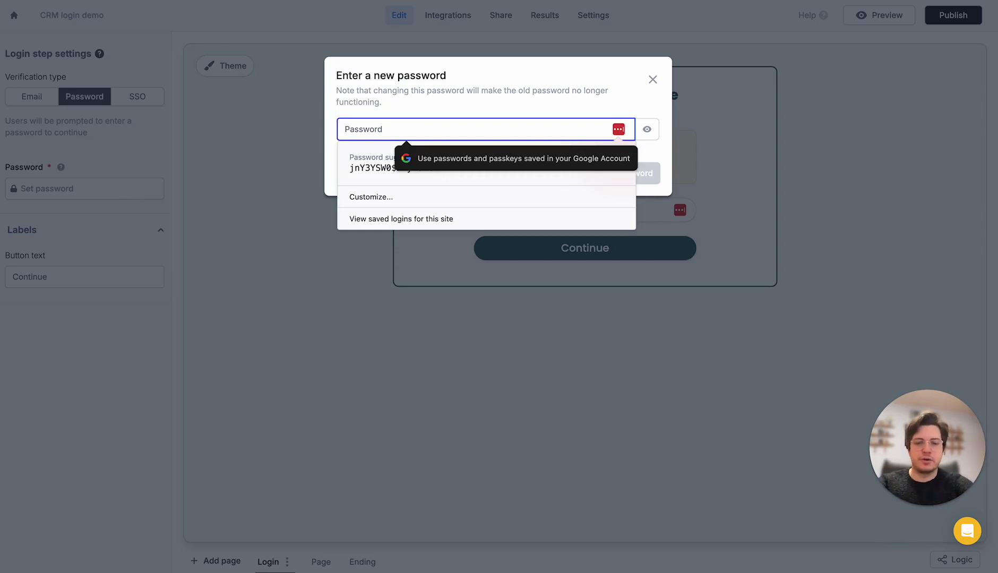
text(password)
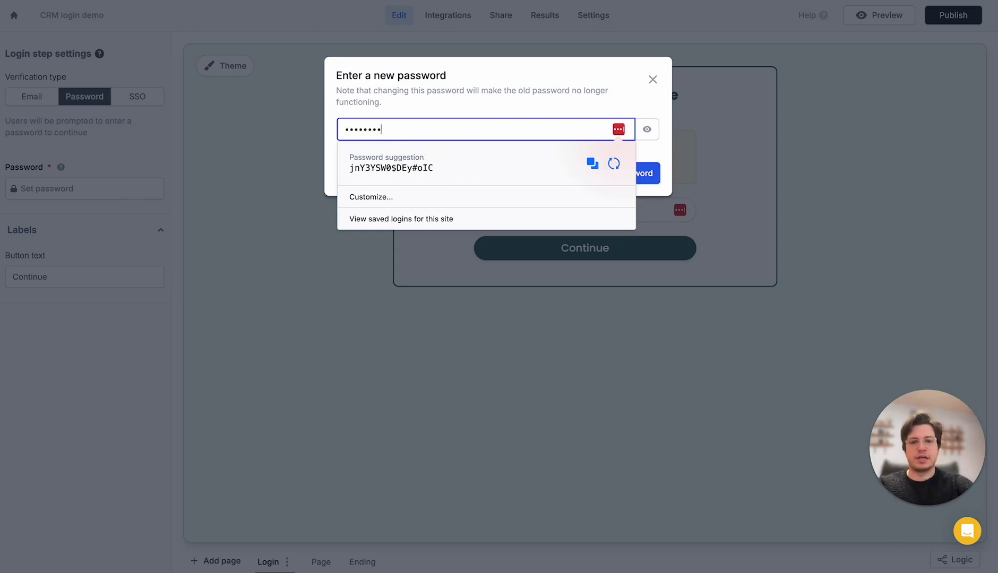
click(653, 178)
click(653, 178)
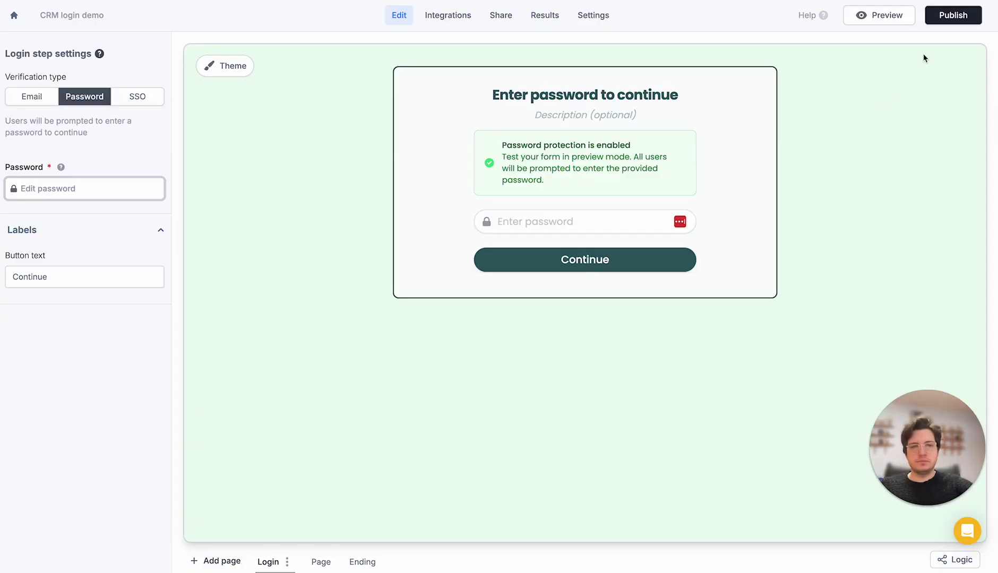
click(971, 22)
click(907, 147)
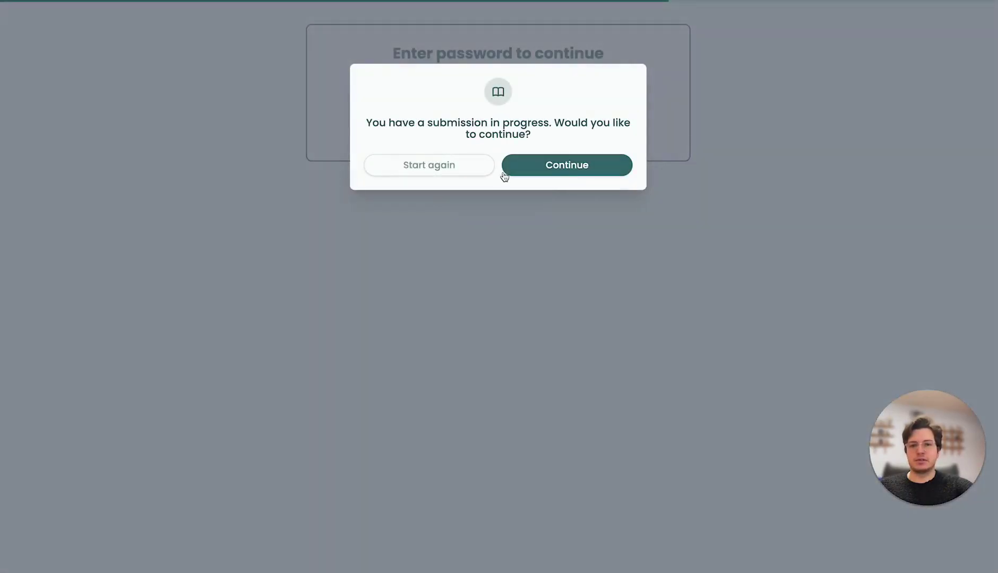
Start the live form over, try the password prompt, then close the tab and Published panel
click(466, 175)
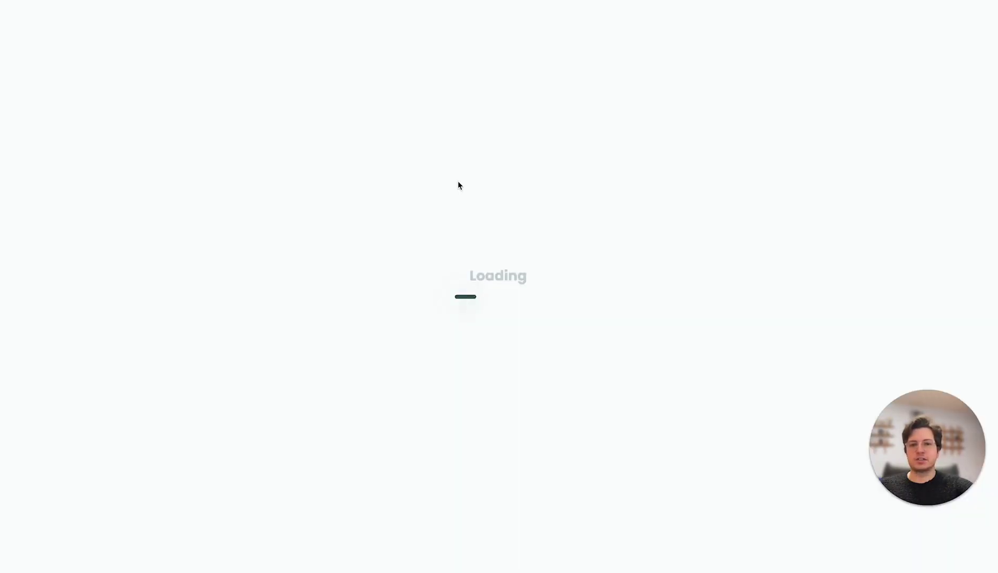
click(436, 81)
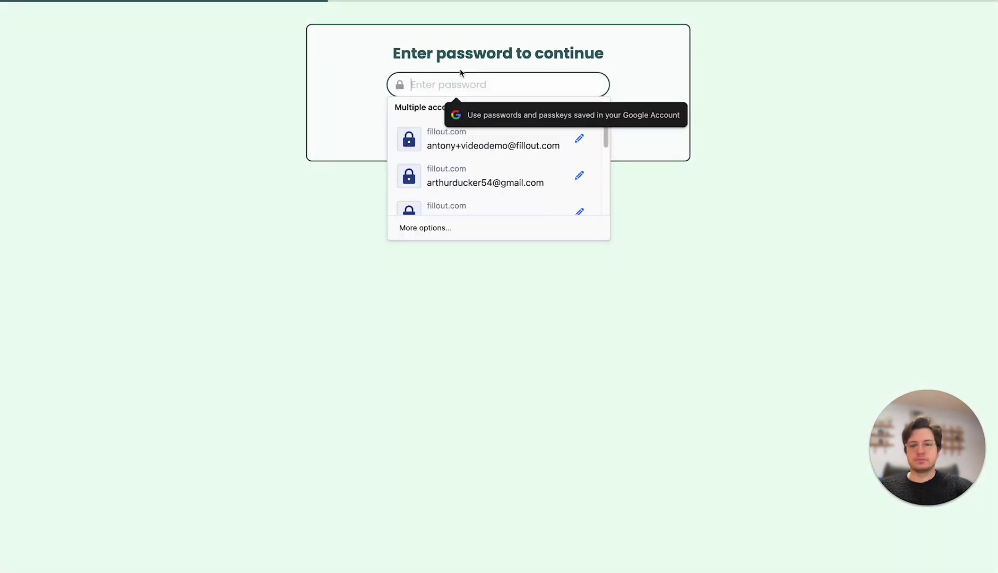
click(445, 57)
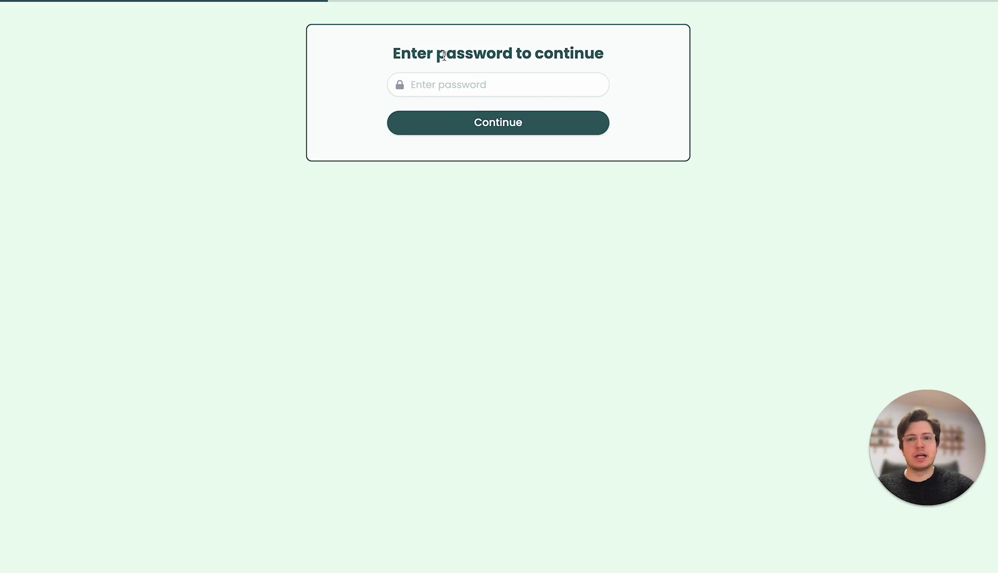
key(ctrl+w)
click(336, 18)
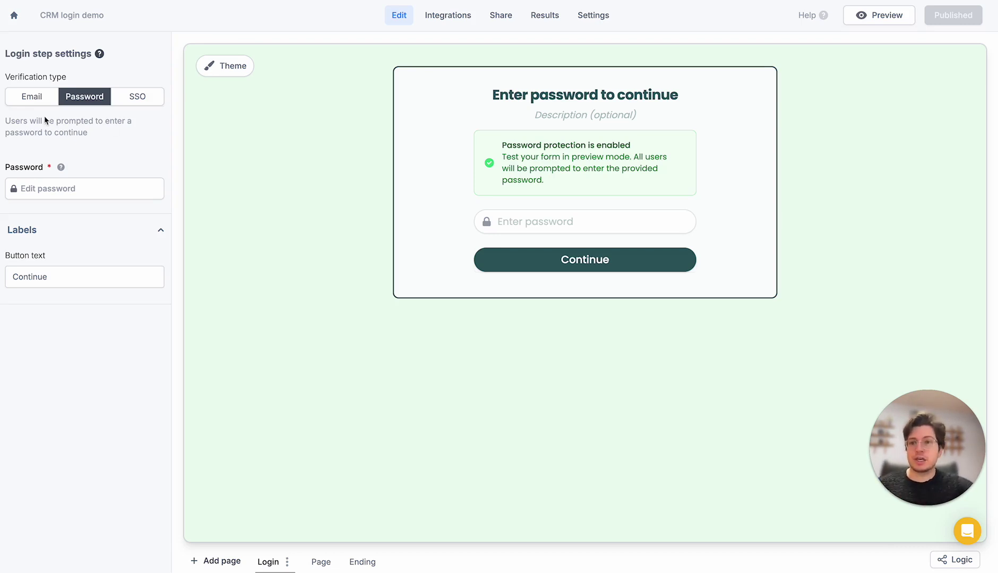
Switch the login verification type to Email and expand the Email settings
click(34, 101)
scroll(74, 138, down, 2)
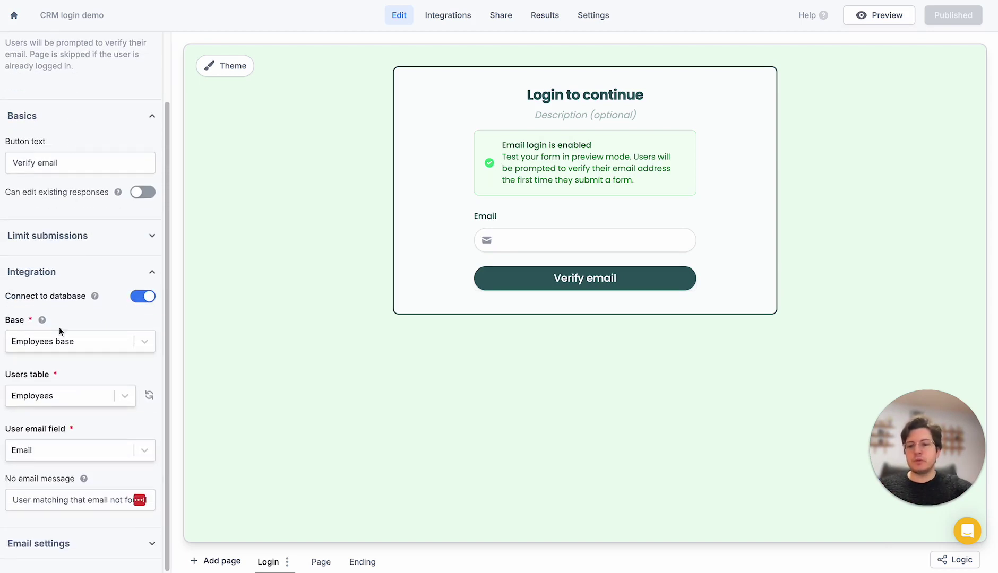
click(61, 549)
scroll(86, 494, down, 2)
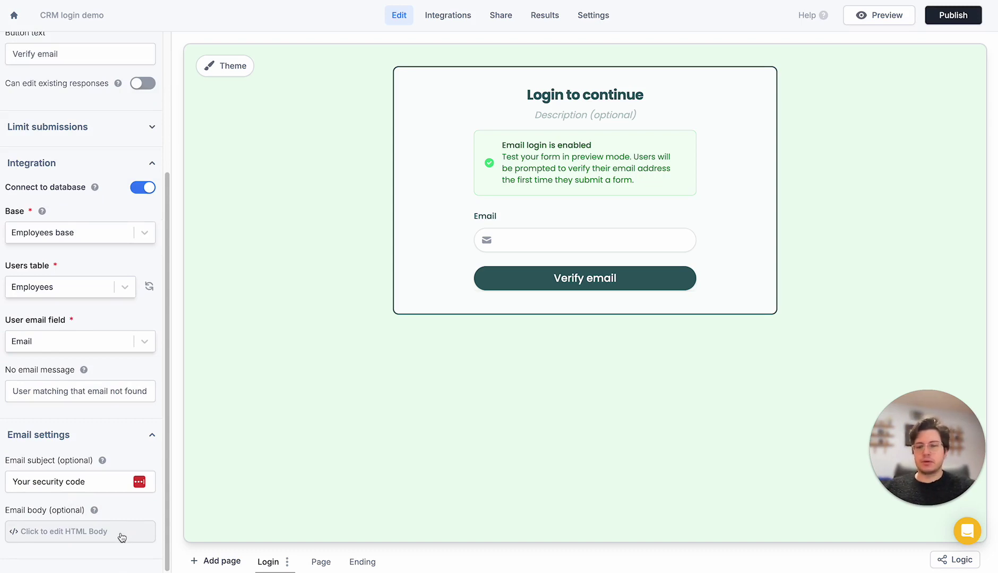
scroll(110, 522, up, 4)
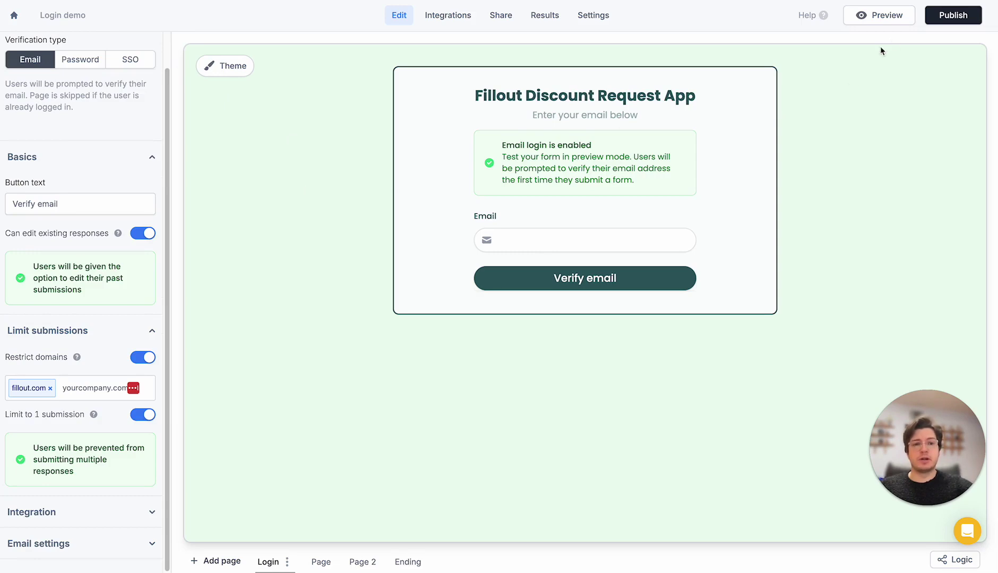
Publish the Login demo form and preview its live page
click(951, 16)
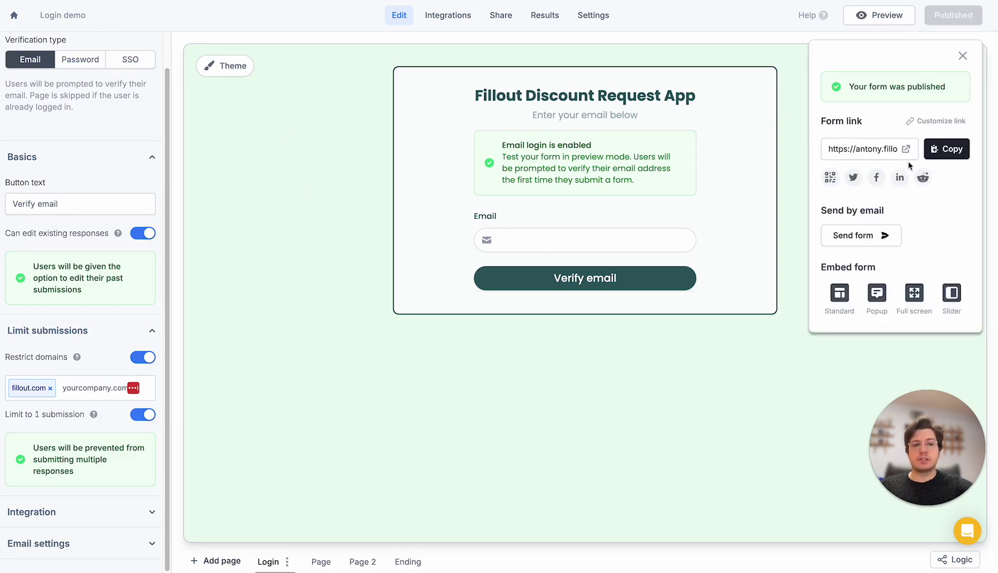
click(907, 153)
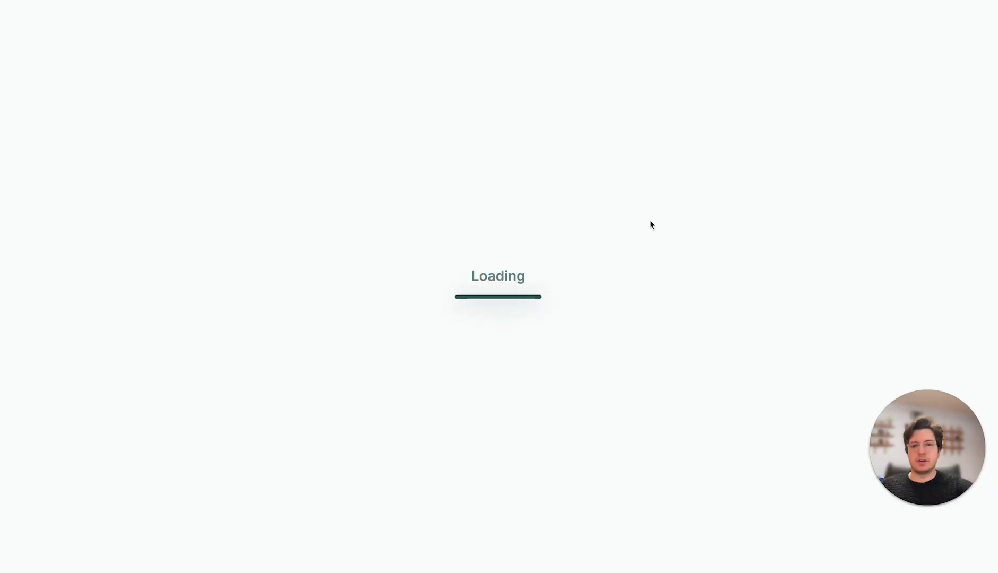
key(ctrl+w)
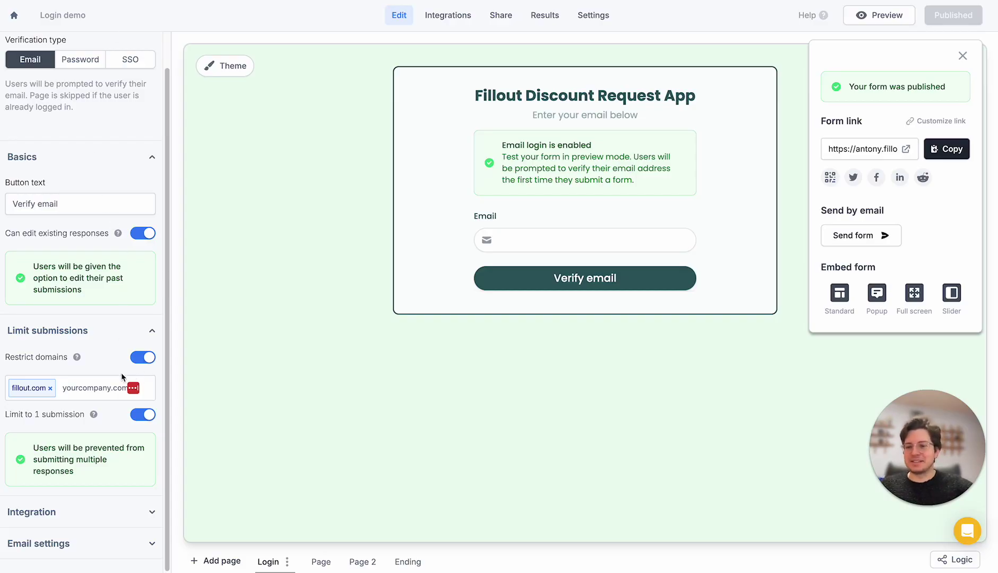
Turn off Limit to 1 submission, republish, and open the live form
click(140, 423)
click(141, 417)
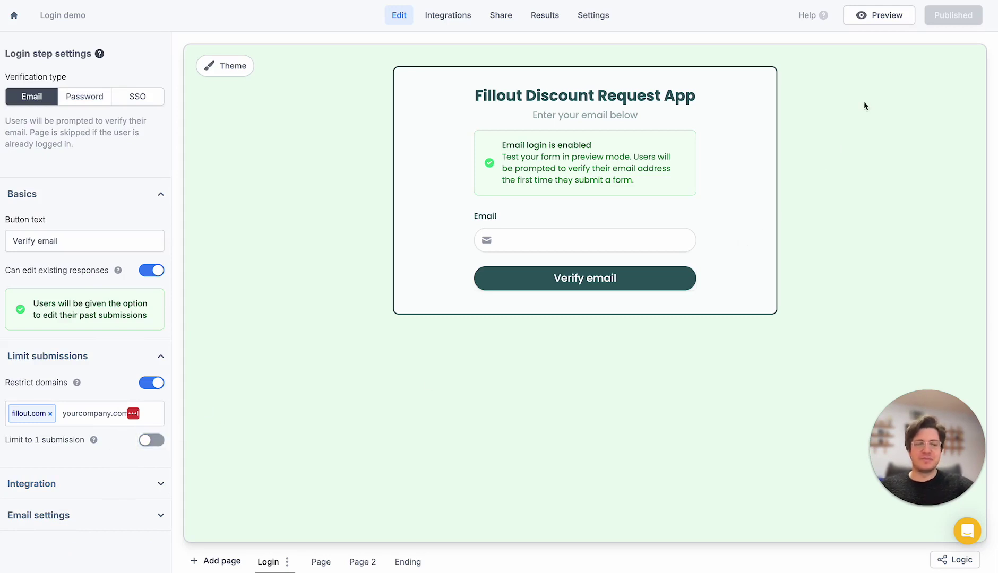
click(935, 24)
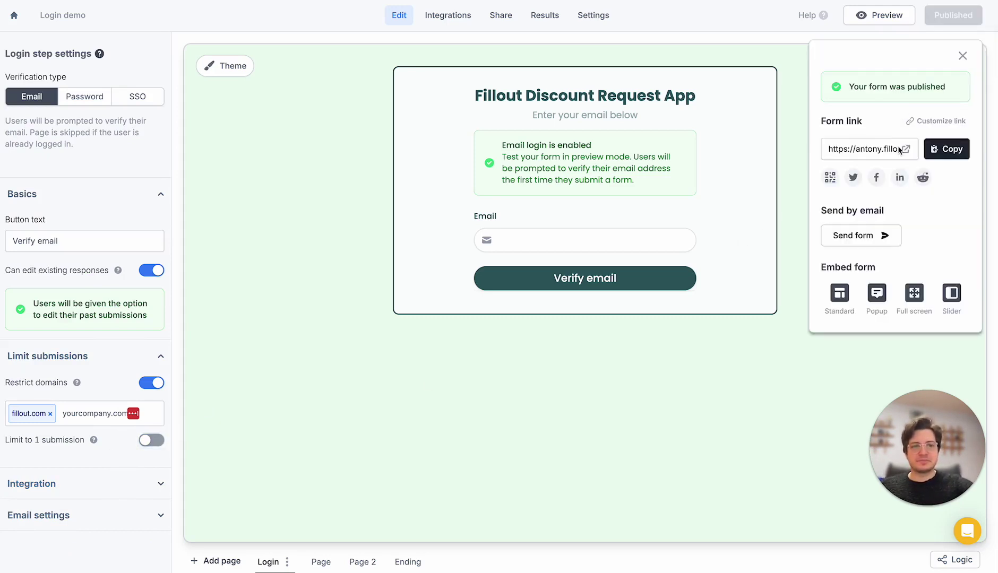
click(883, 151)
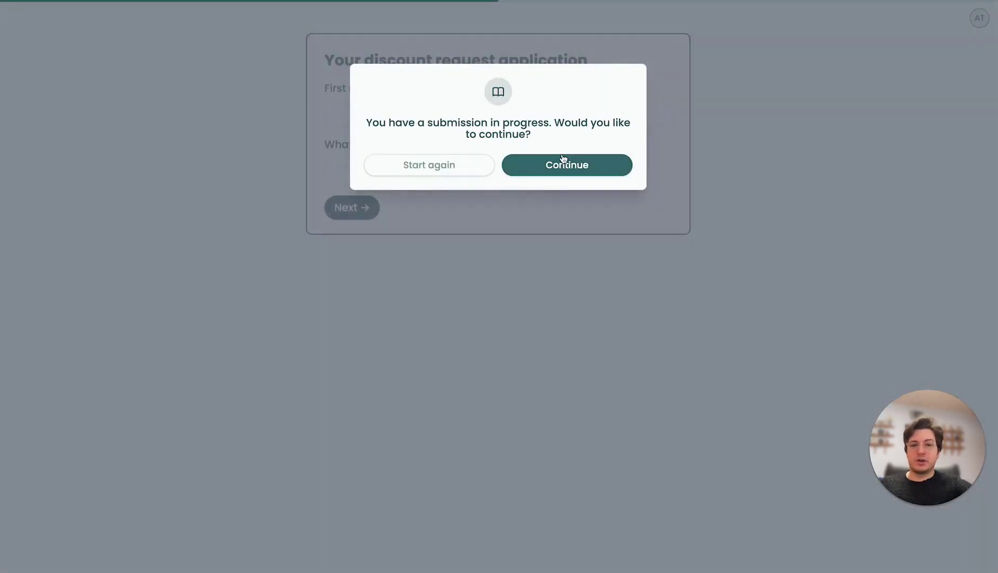
Continue the in-progress submission, enter the applicant's first and last name, and go to the next page
click(547, 169)
click(430, 111)
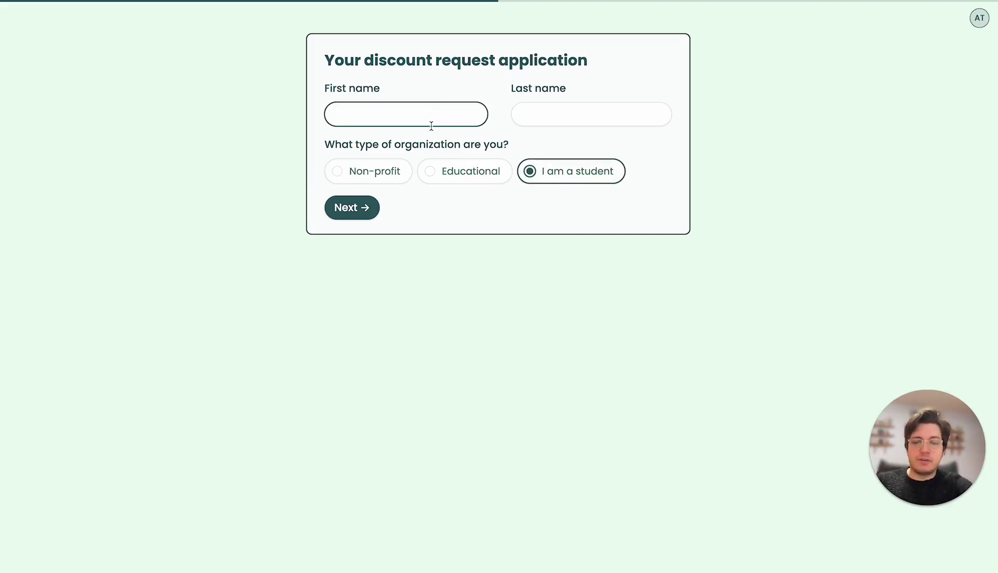
text(Jnae)
key(BackSpace)
key(BackSpace)
key(BackSpace)
text(ane)
key(Tab)
text(Doe)
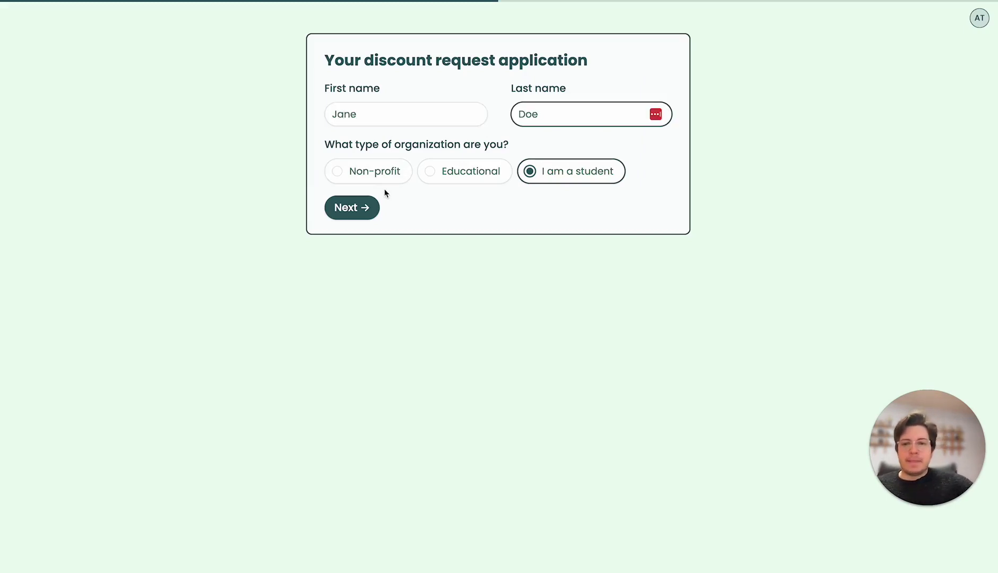
click(349, 208)
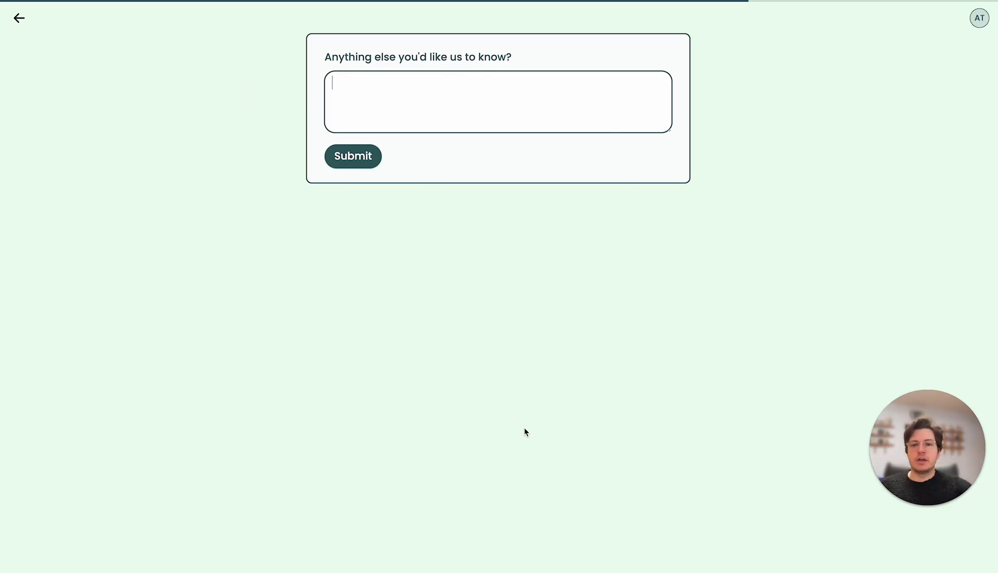
Sign out, log back in with the work email, and paste the emailed security code as the pin
click(978, 30)
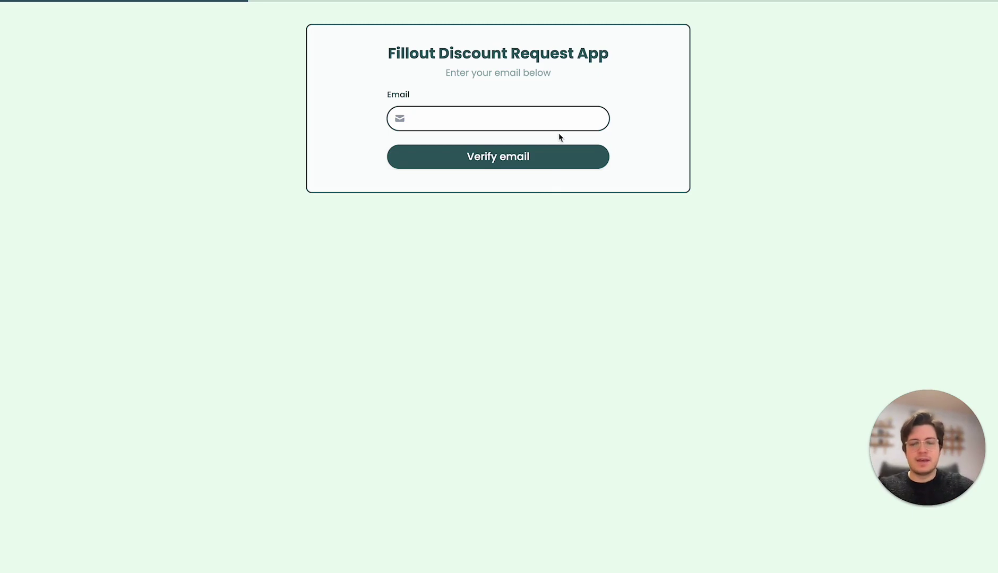
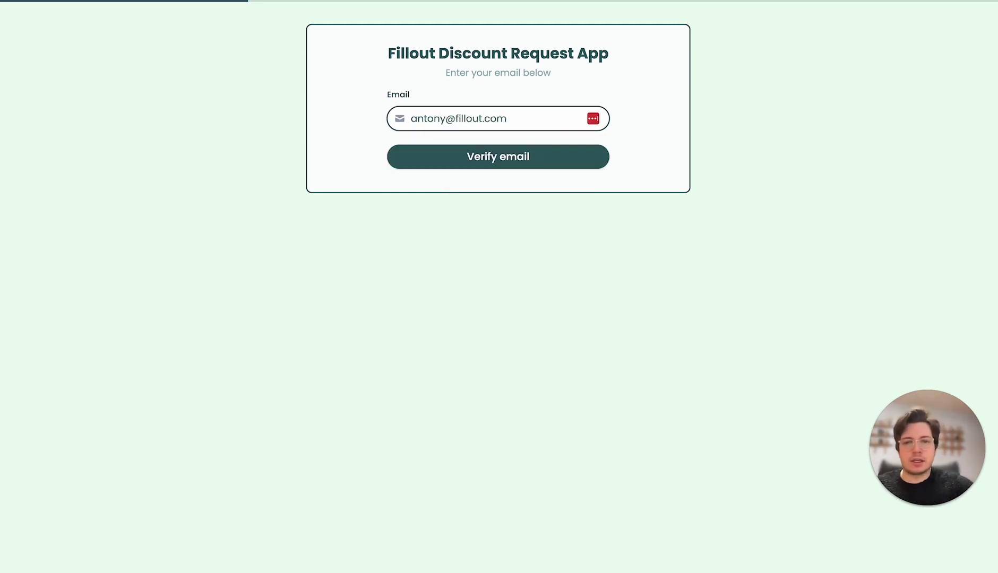
click(553, 156)
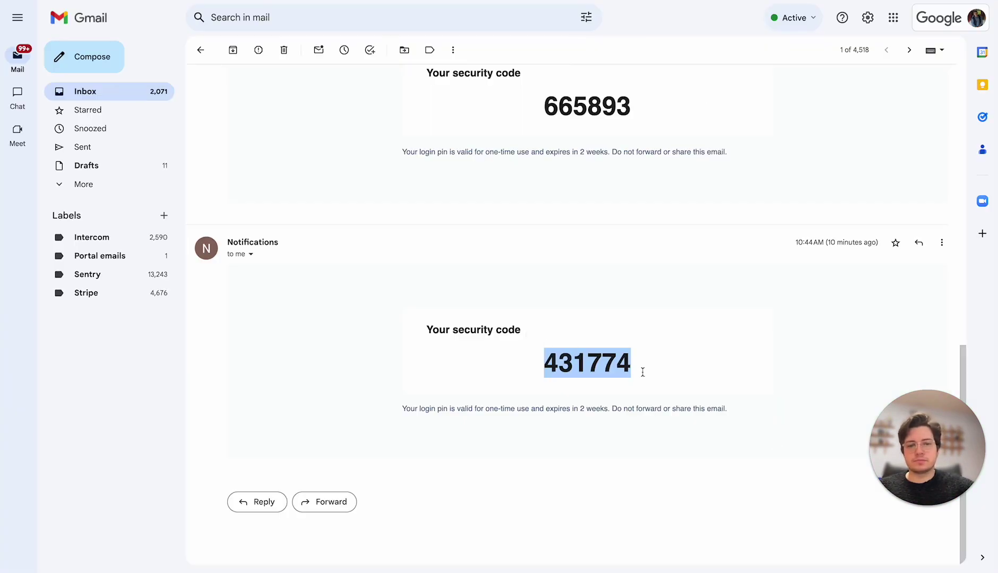
click(945, 561)
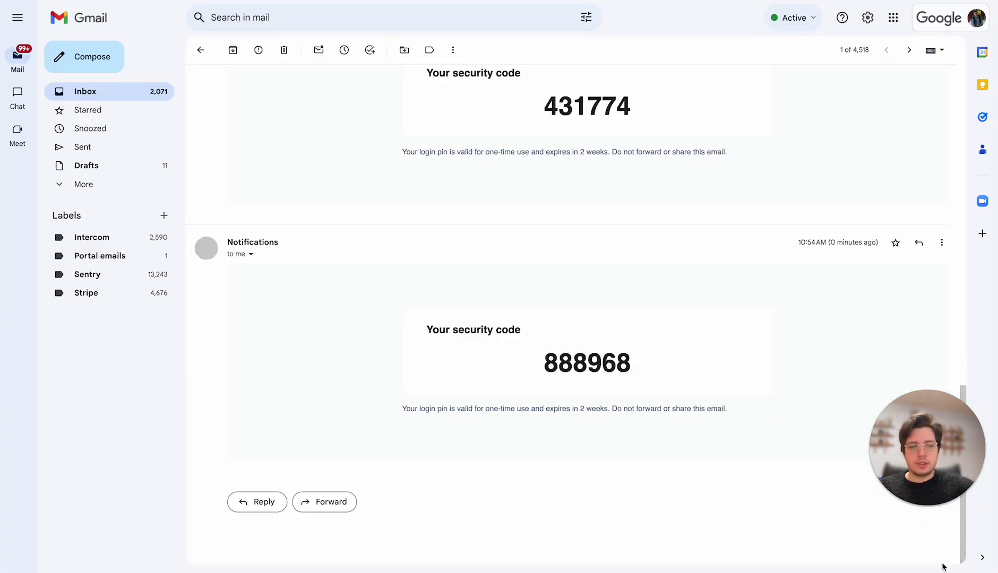
double_click(597, 358)
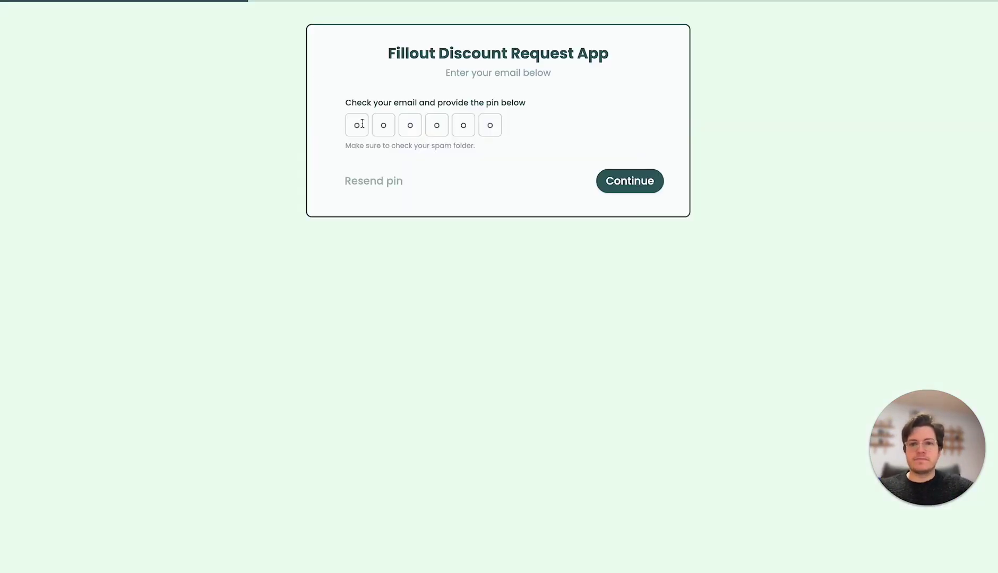
key(ctrl+v)
Confirm the login pin and resume the saved in-progress submission
click(649, 183)
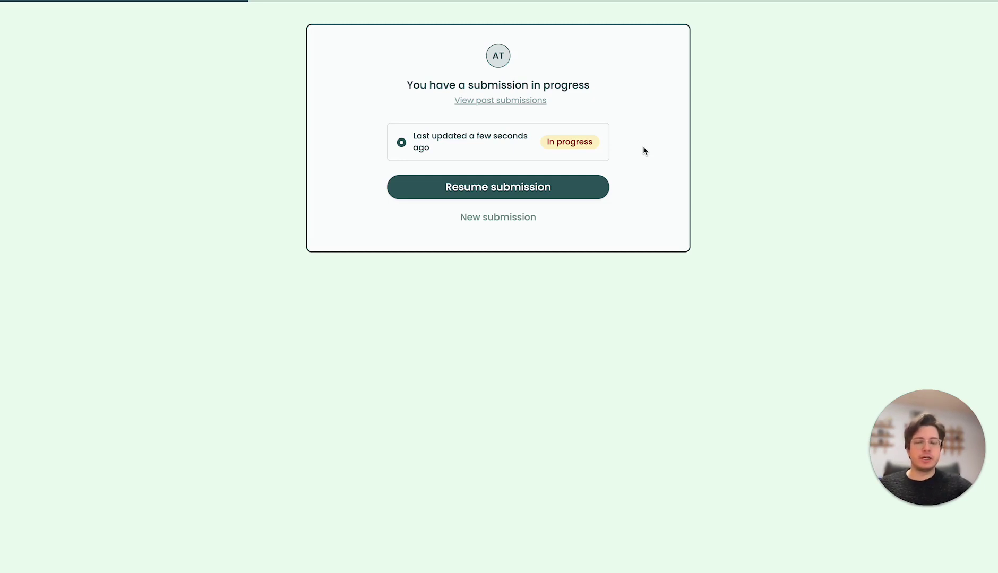
click(502, 190)
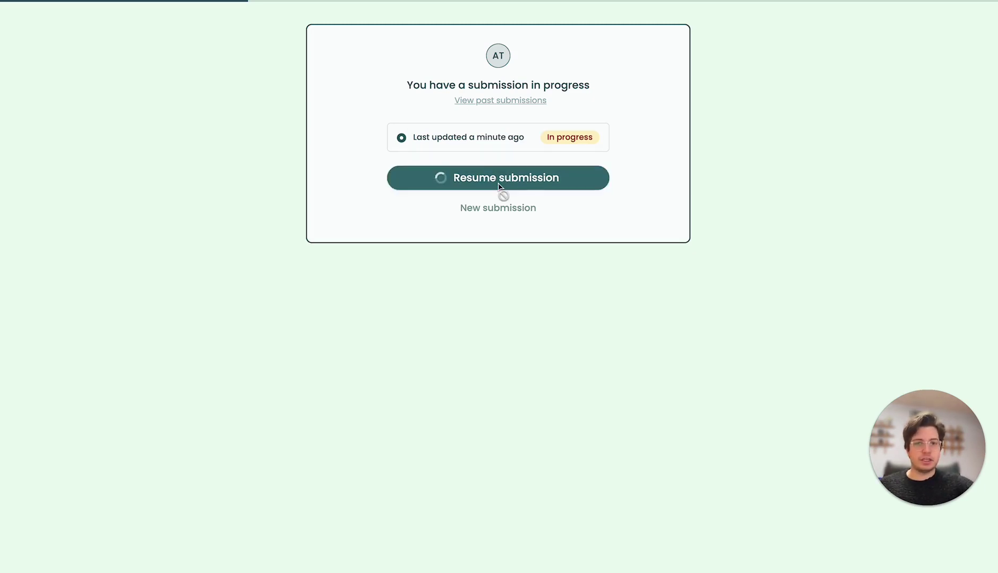
click(423, 113)
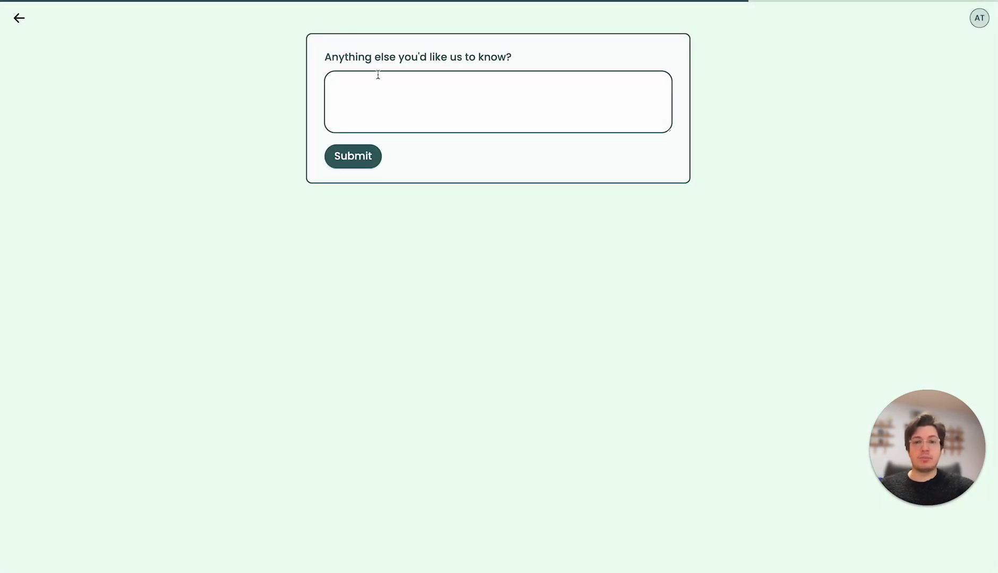
click(22, 21)
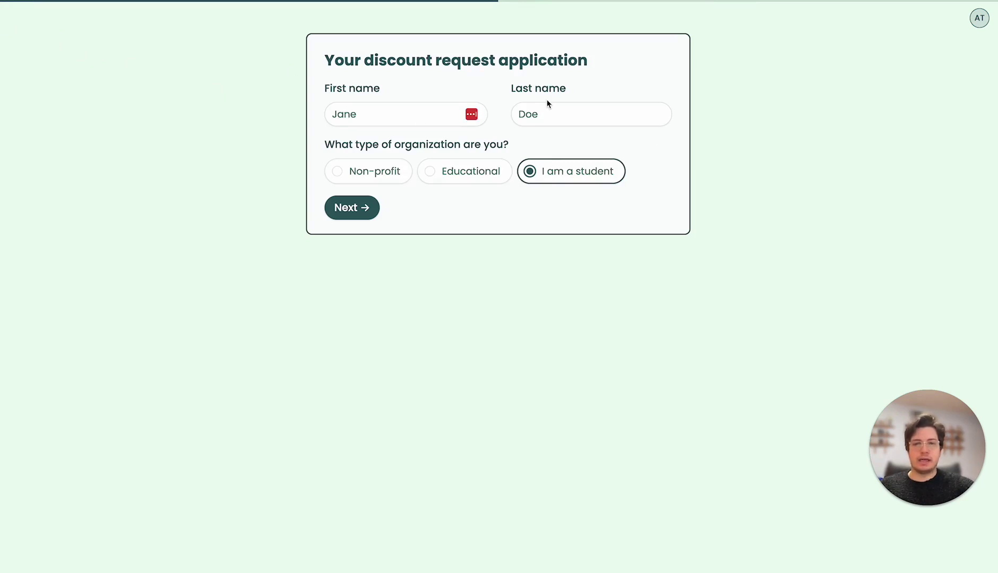
Answer the final question with 'asdfasdf', submit the form, and open Results
click(359, 212)
text(asdfasdf)
click(377, 158)
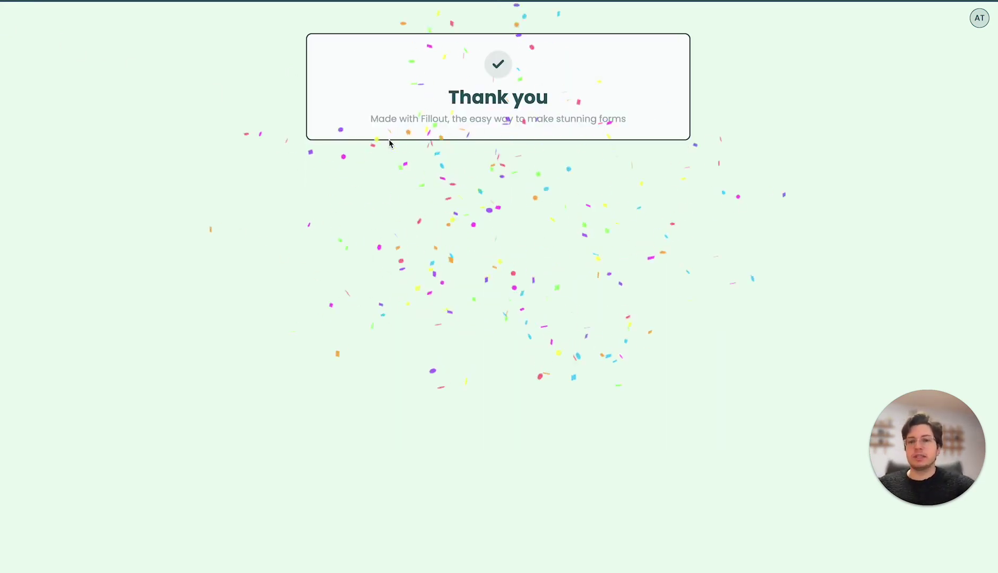
key(ctrl+w)
click(544, 16)
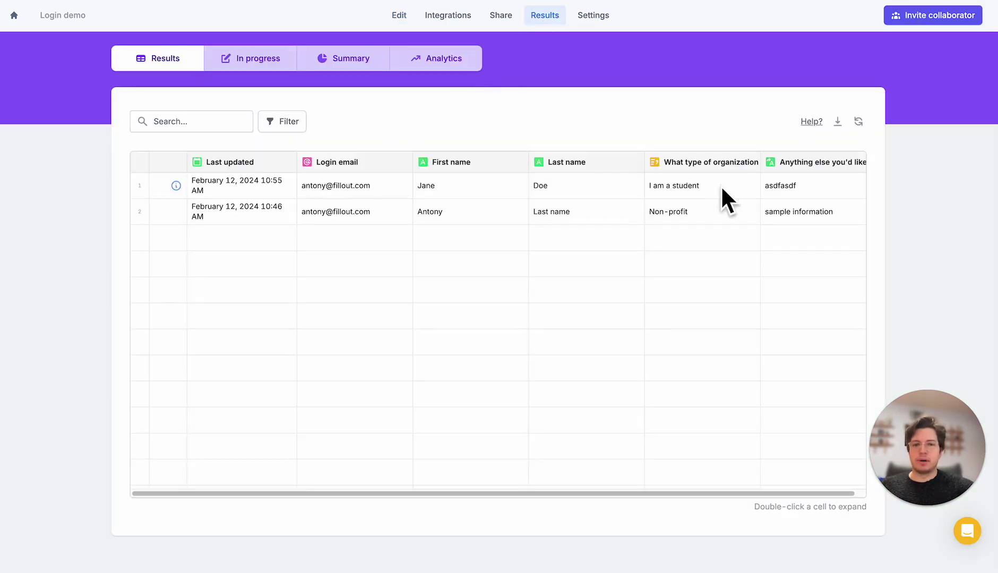